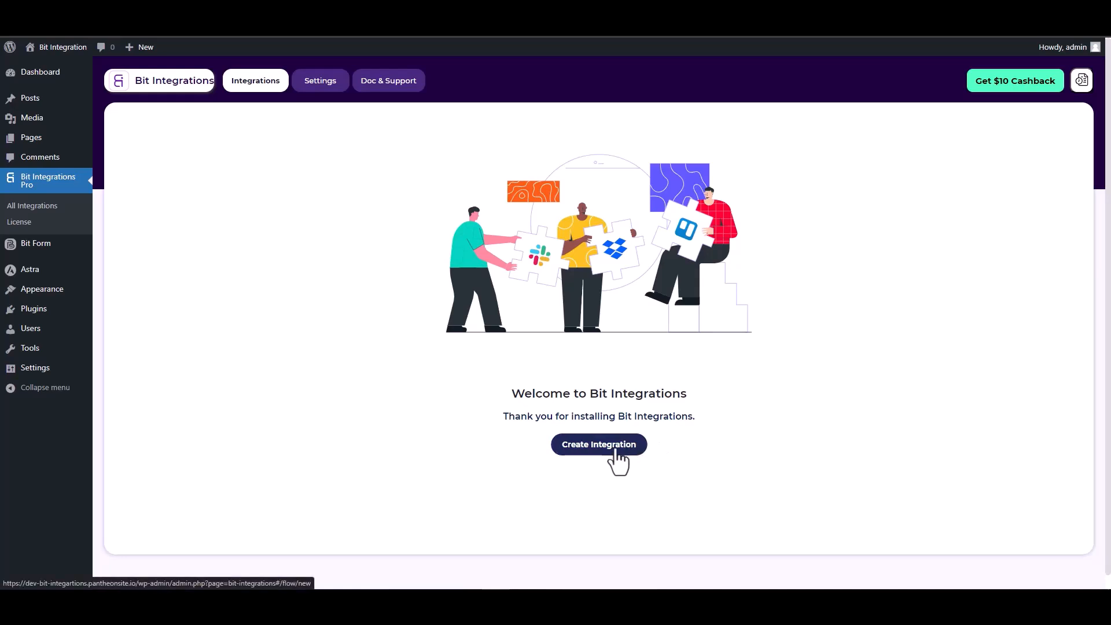
Step: Choose SiteOrigin Widgets as the integration's trigger and start fetching its form data
text(sit)
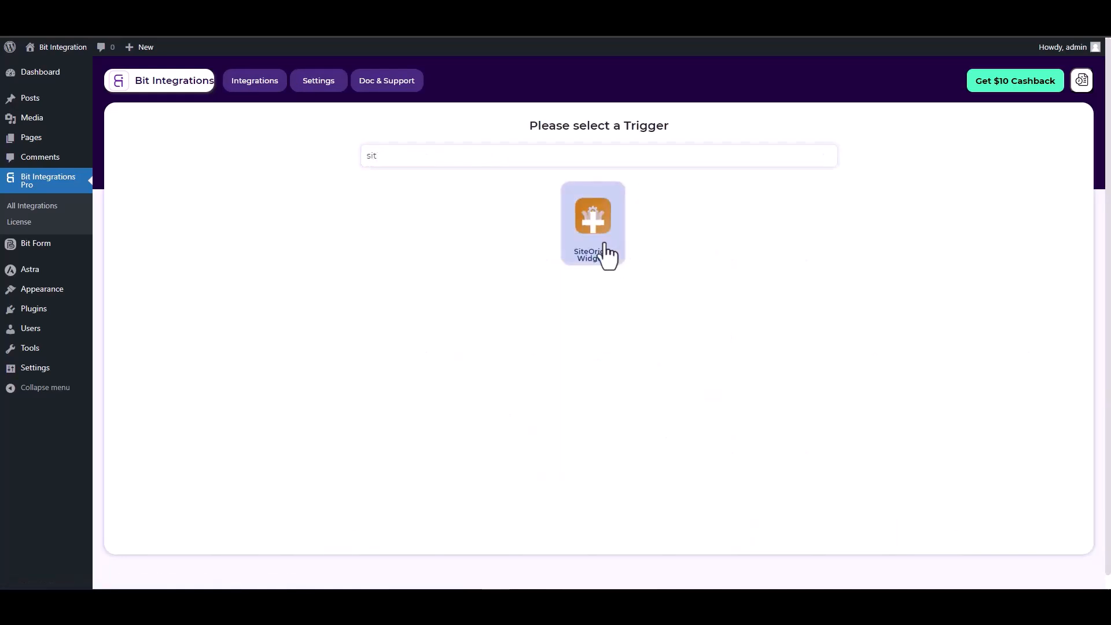
click(612, 252)
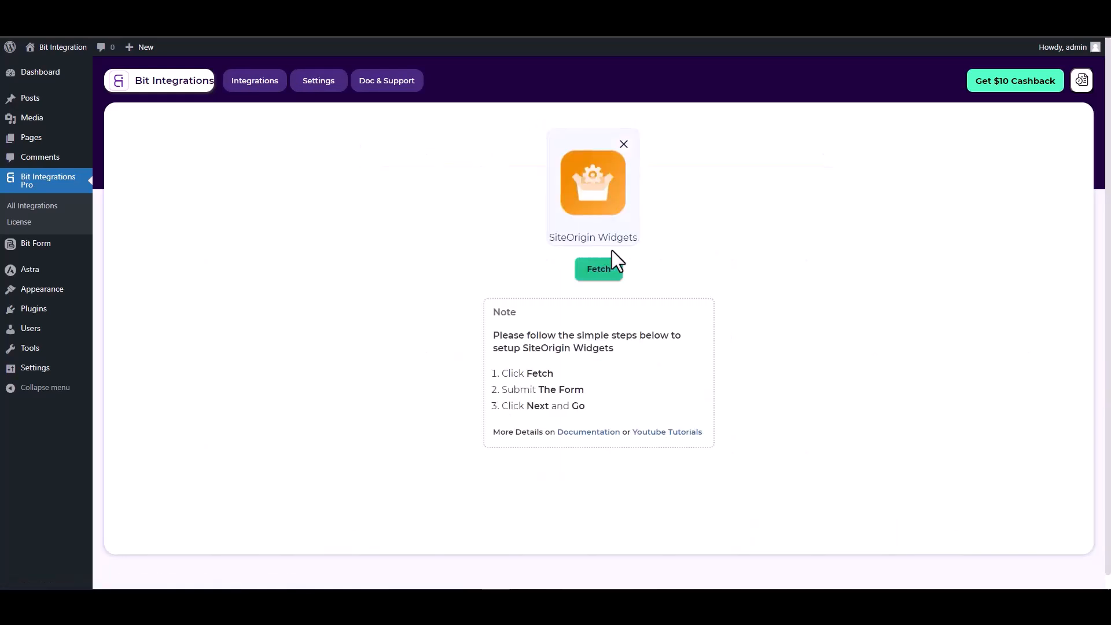
click(596, 276)
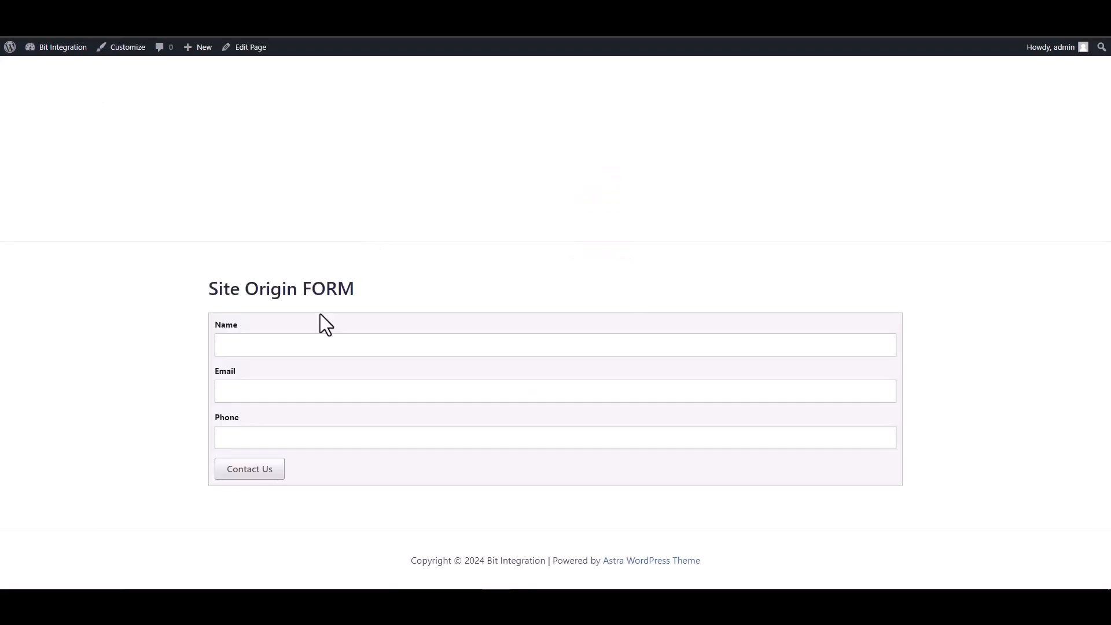
Step: Fill in the Site Origin form with a test name, email address and phone number, and submit it
click(373, 345)
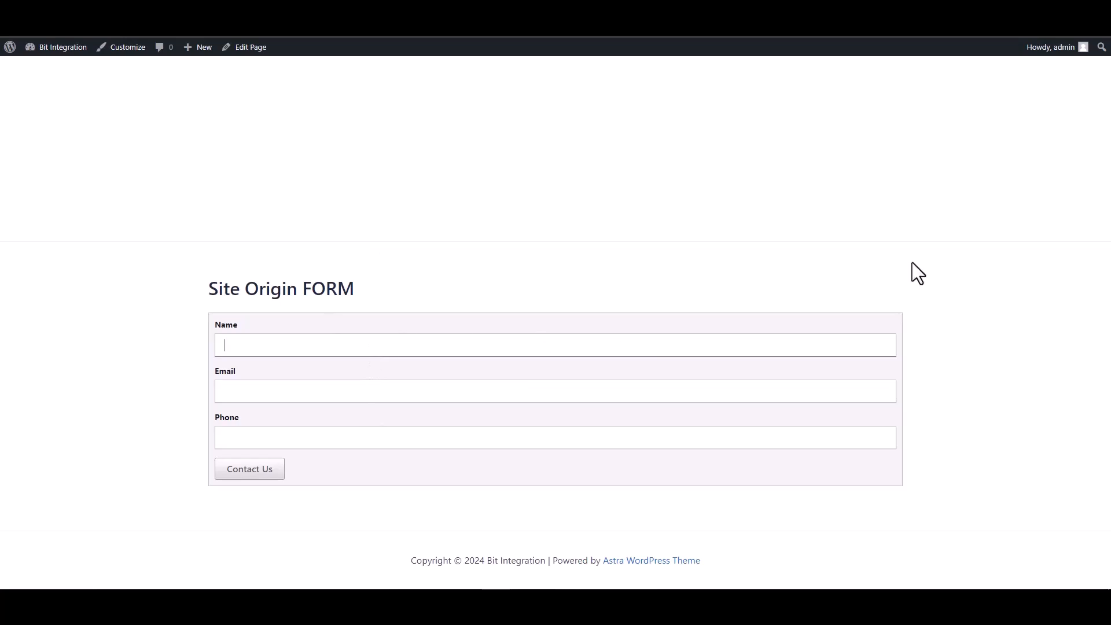
text(test)
click(746, 387)
text(test)
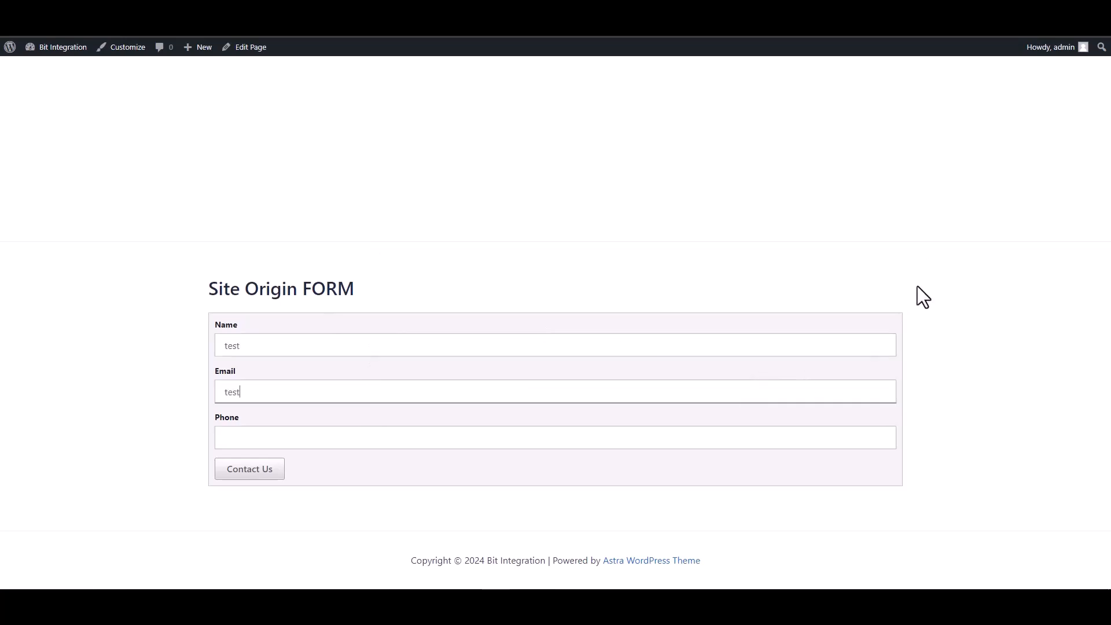
text(@test.com)
click(768, 437)
text(12345678)
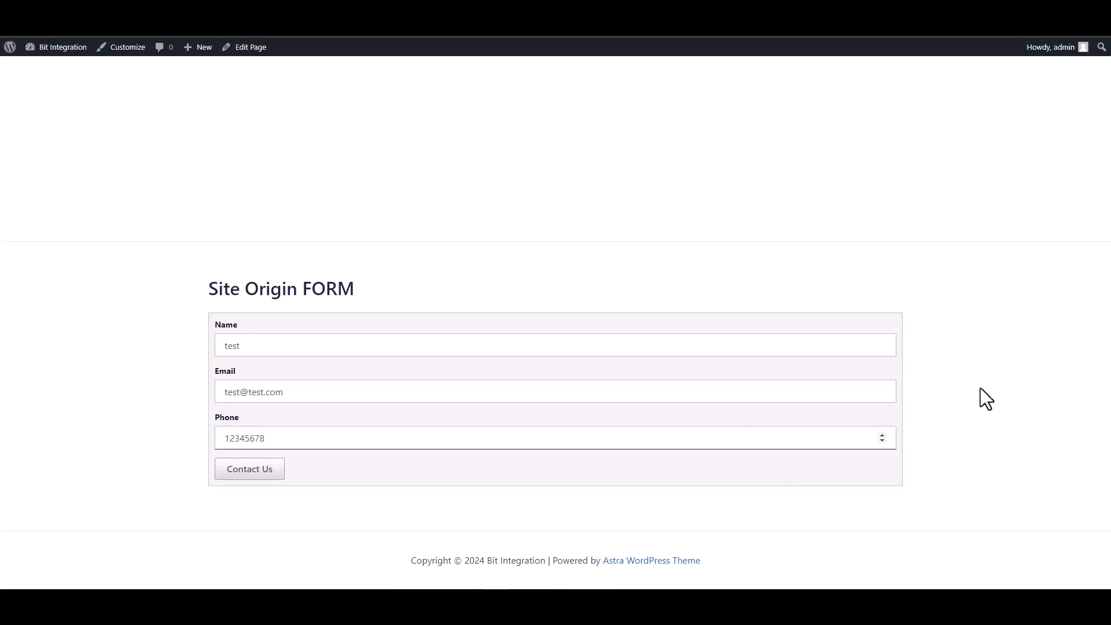
click(258, 471)
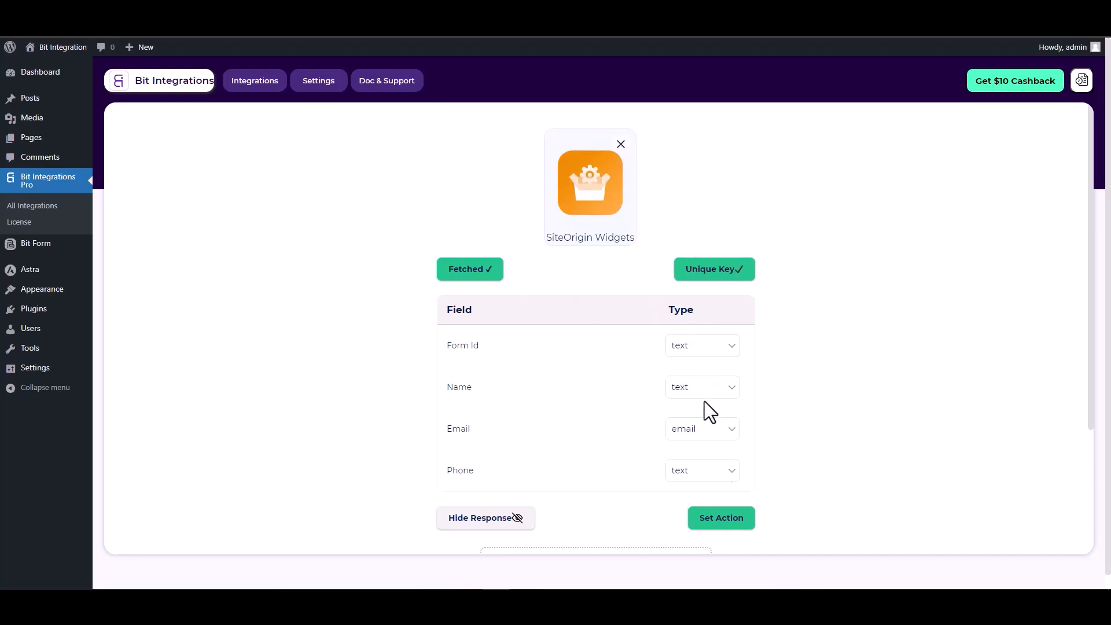
Step: Proceed from the fetched trigger fields to the action selection and choose Mailup as the action
click(720, 522)
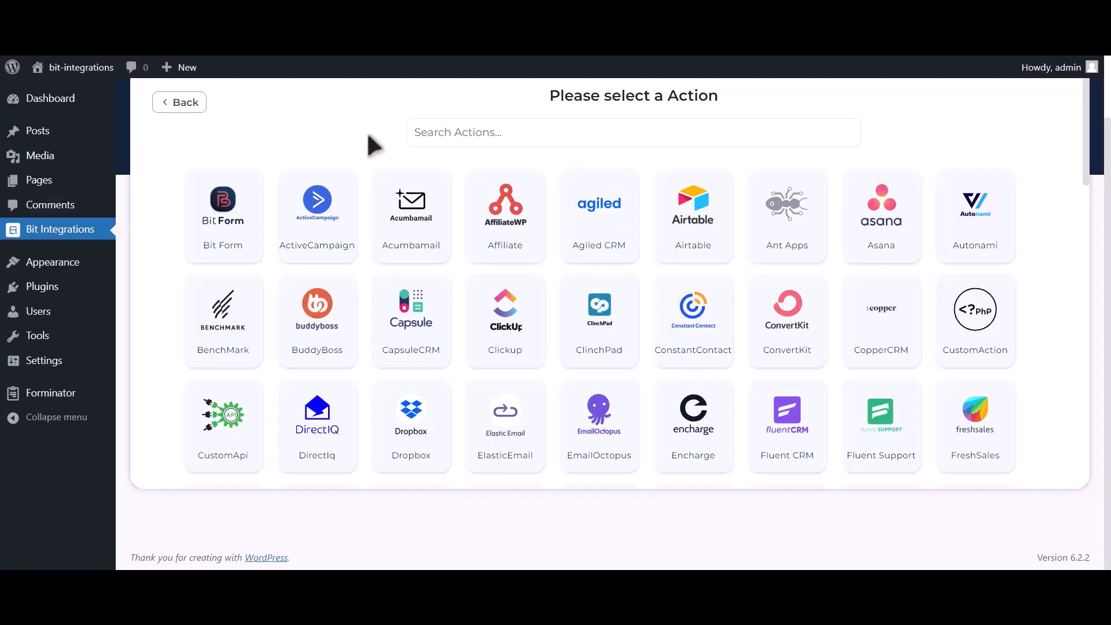
click(587, 121)
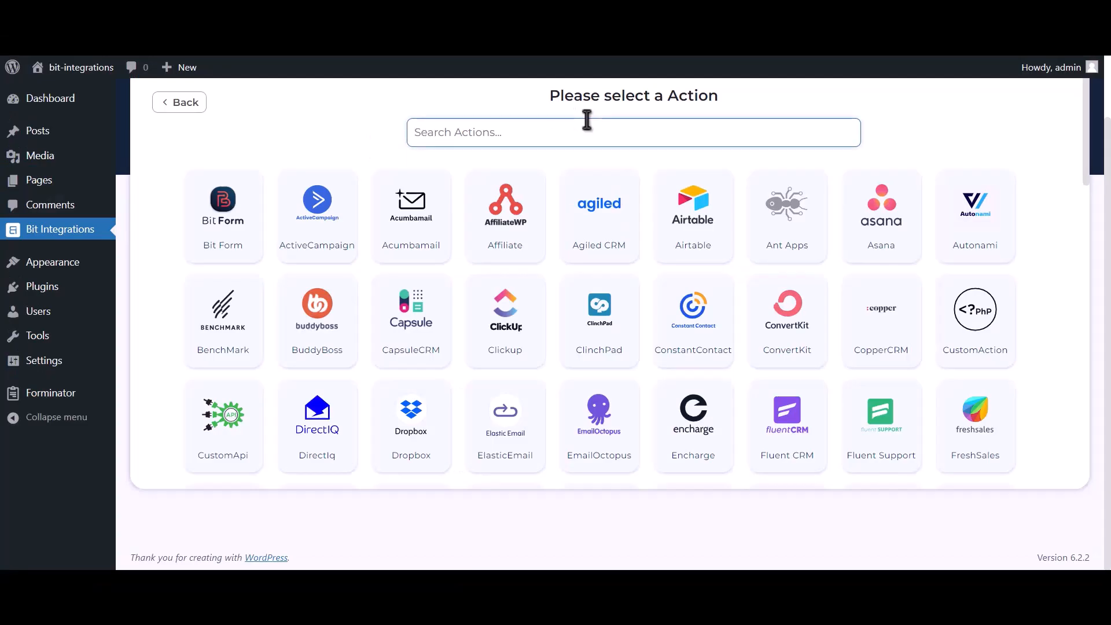
text(Mailup)
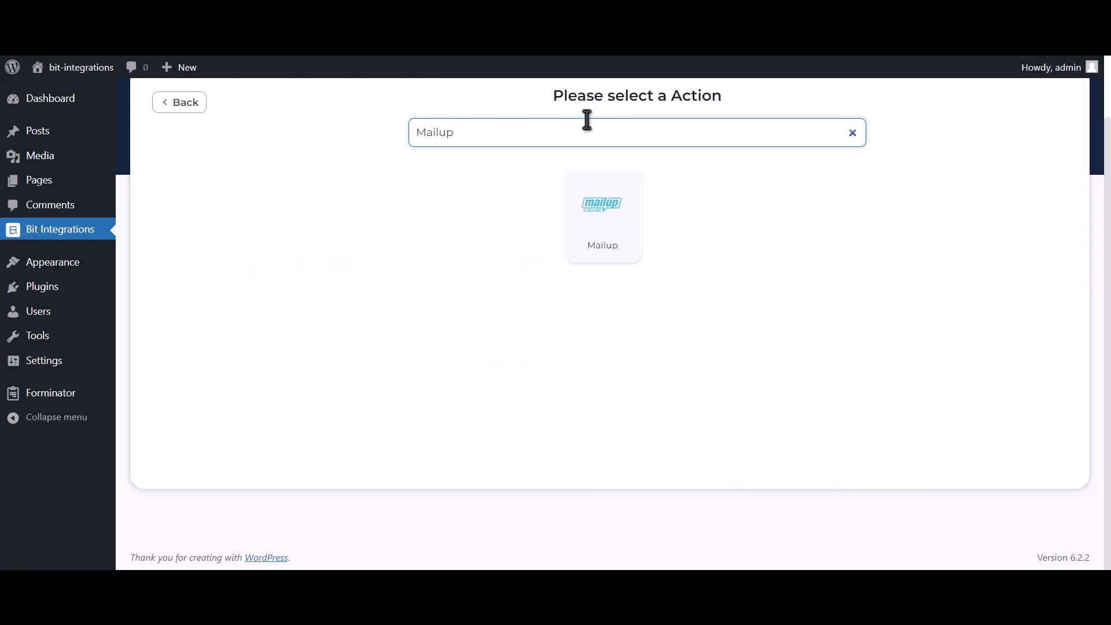
click(586, 232)
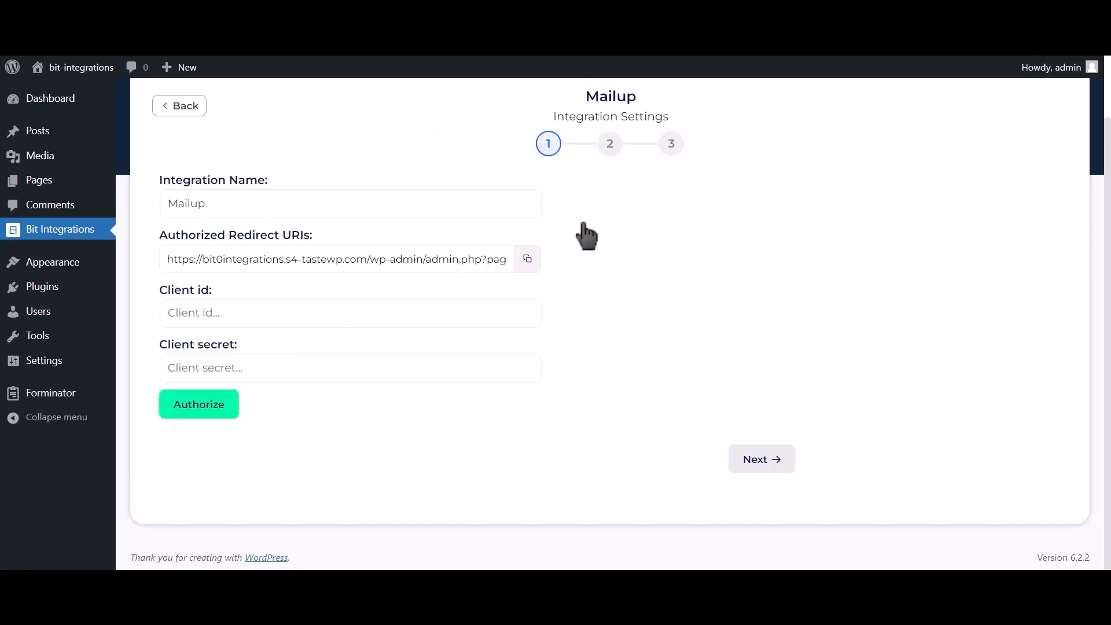
Step: Switch to MailUp and open the API keys page in the Developer's corner of the advanced settings
drag(159, 290, 214, 291)
drag(161, 345, 235, 343)
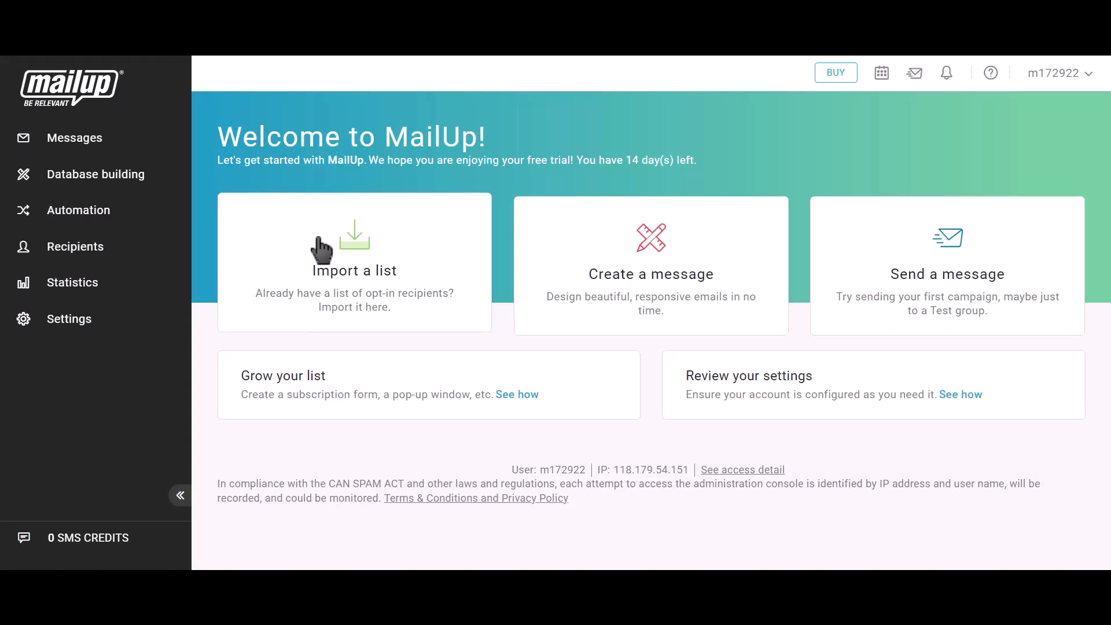
click(92, 325)
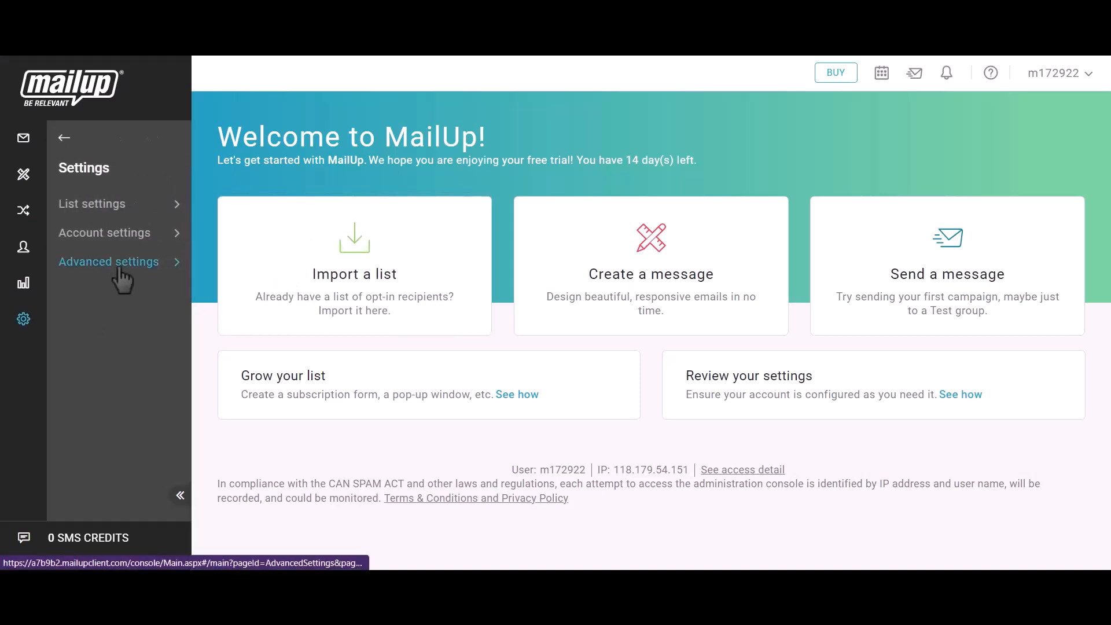
click(115, 268)
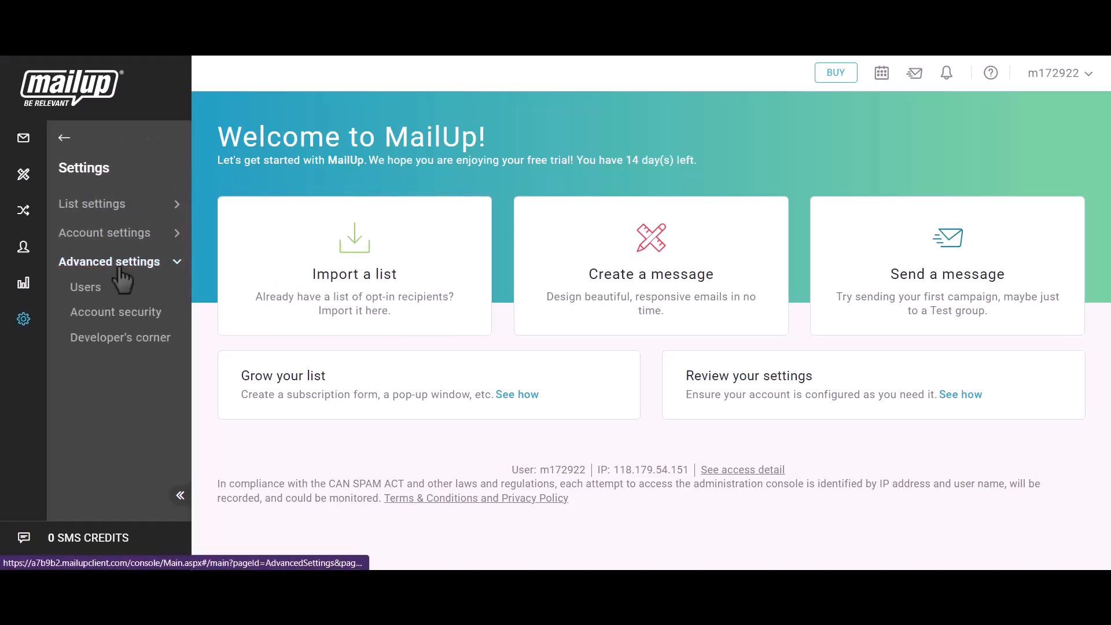
click(131, 344)
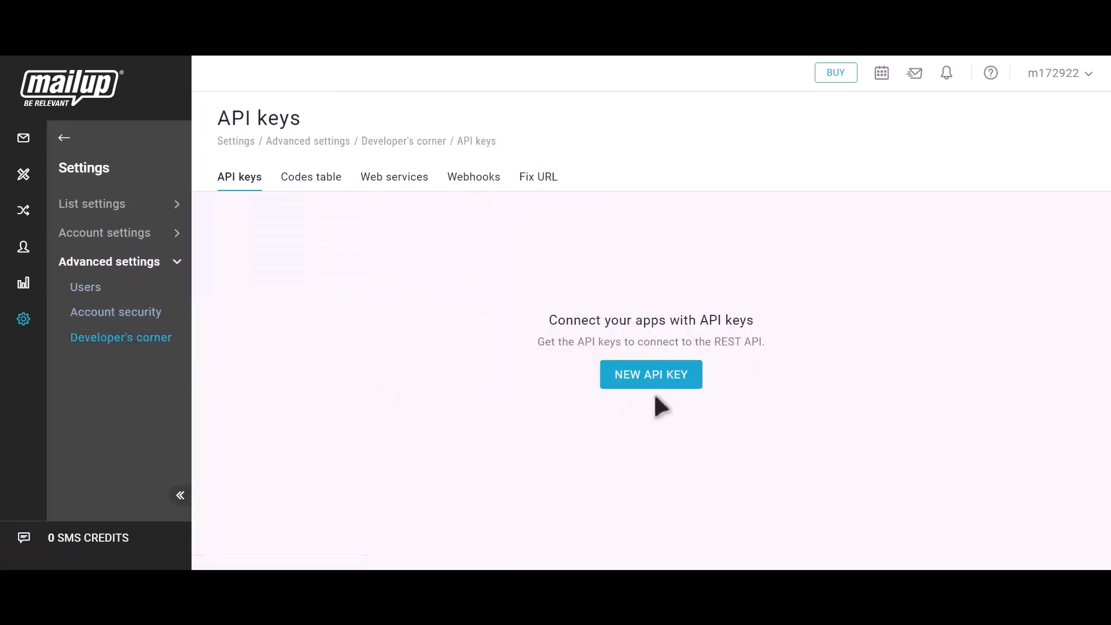
Step: Start a new API key request and enter Bit Integrations as the name of the application
click(667, 384)
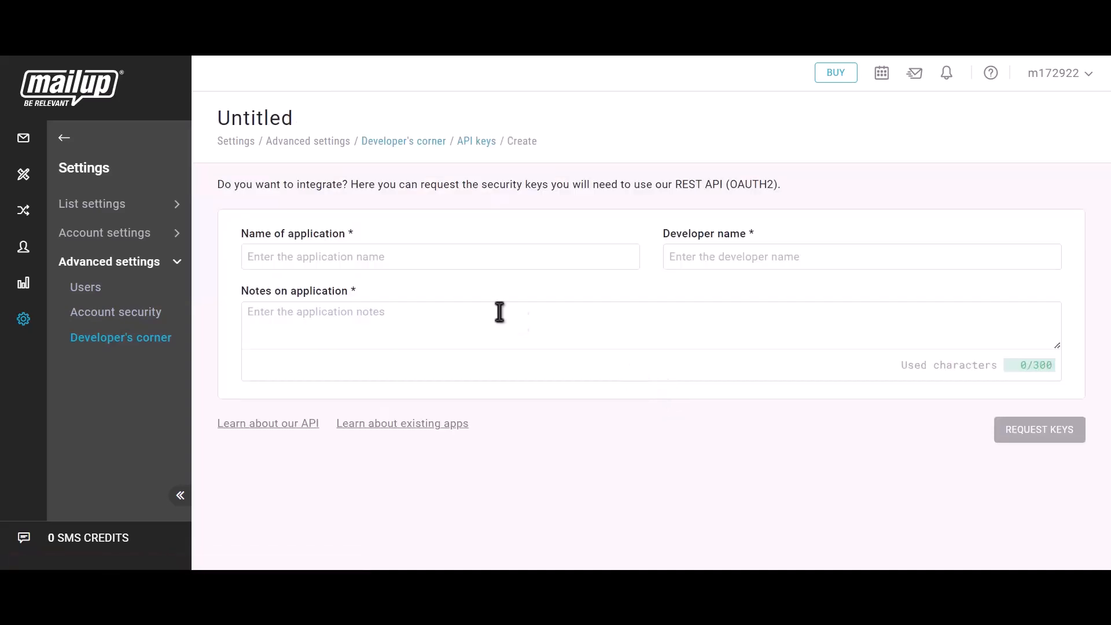
click(385, 256)
text(Bit)
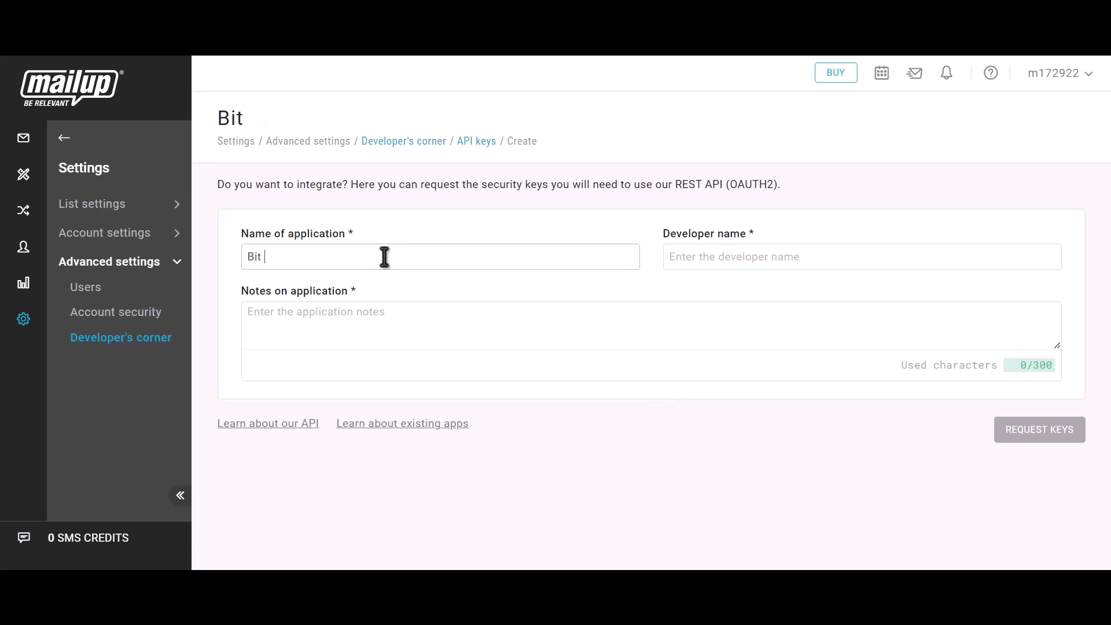
text( Integra)
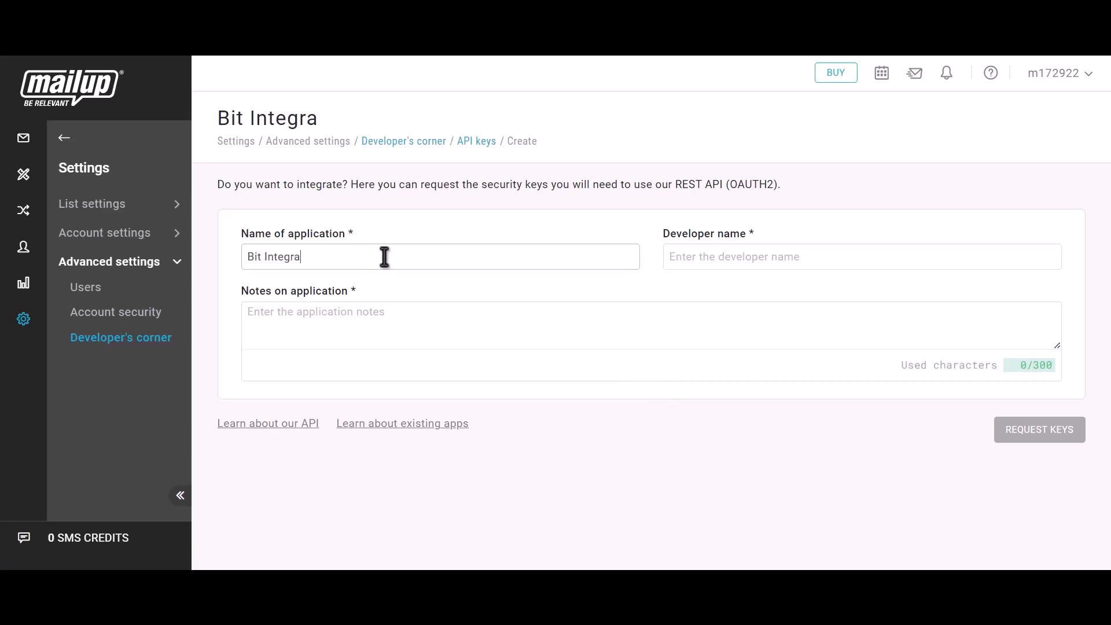
text(tions)
text(Bit)
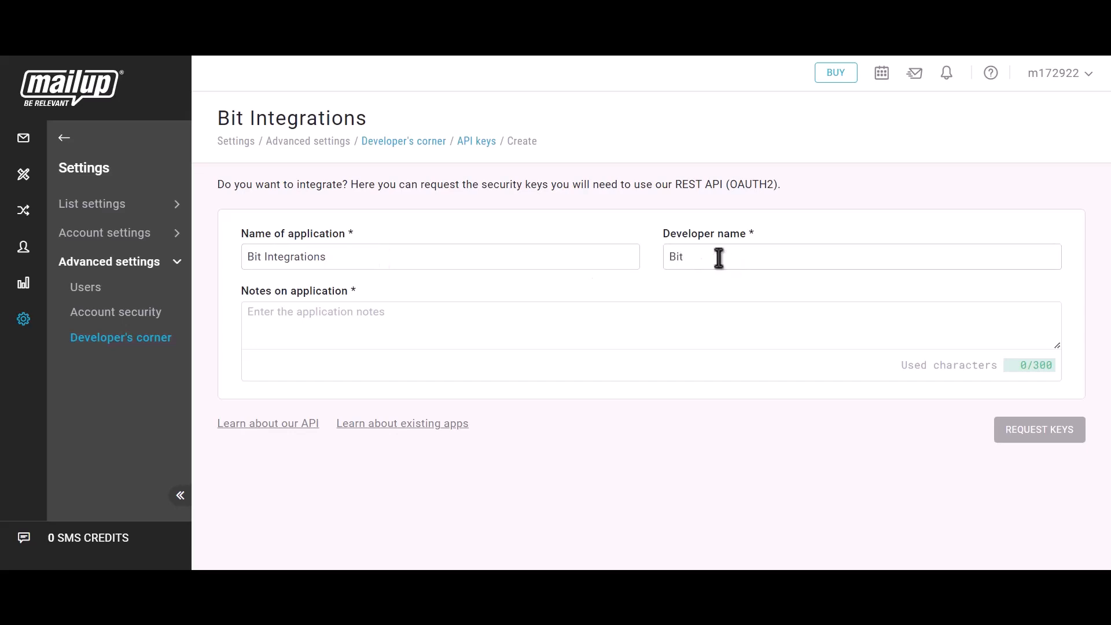
text( Integrations)
Step: Enter Bit Integrations as the developer name and "Bit integrations" as the application notes, and request the keys
click(362, 325)
text(Bit)
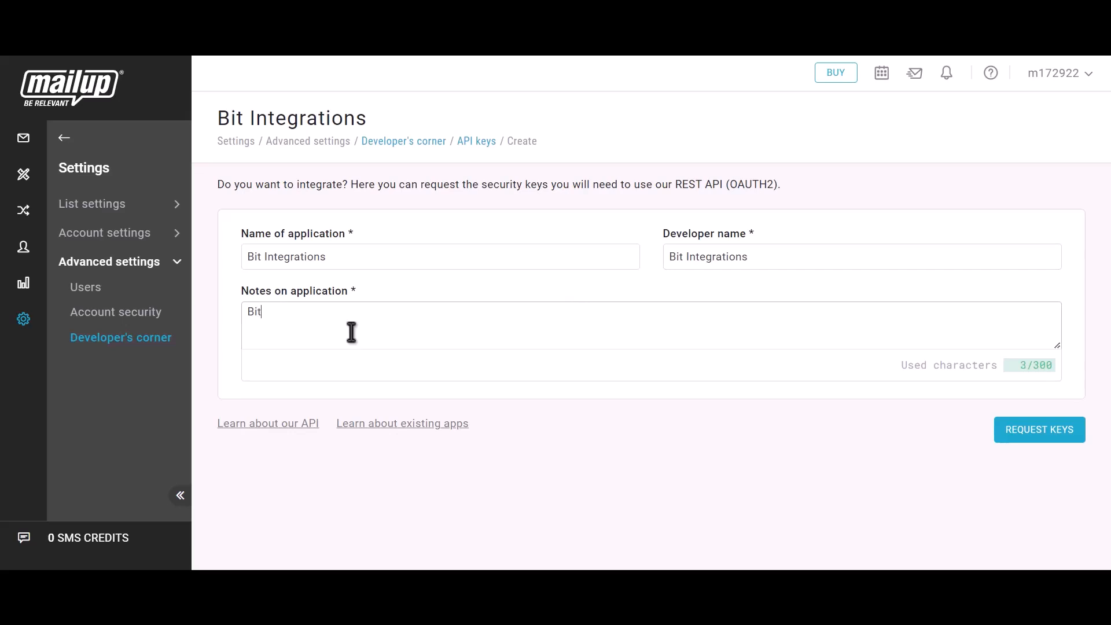
text( integrations)
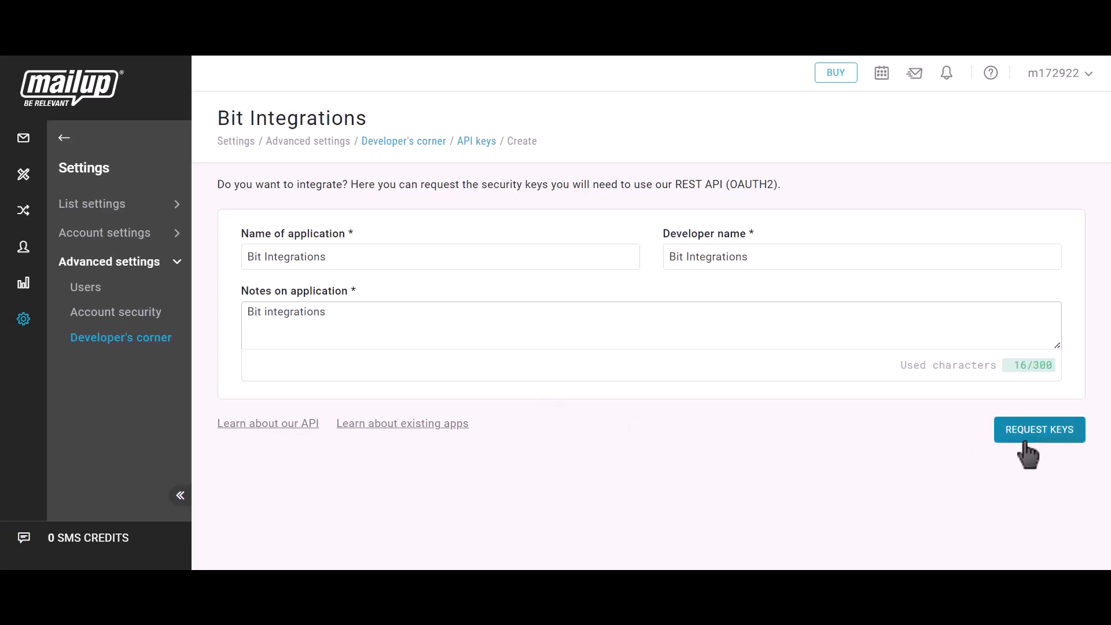
click(1055, 445)
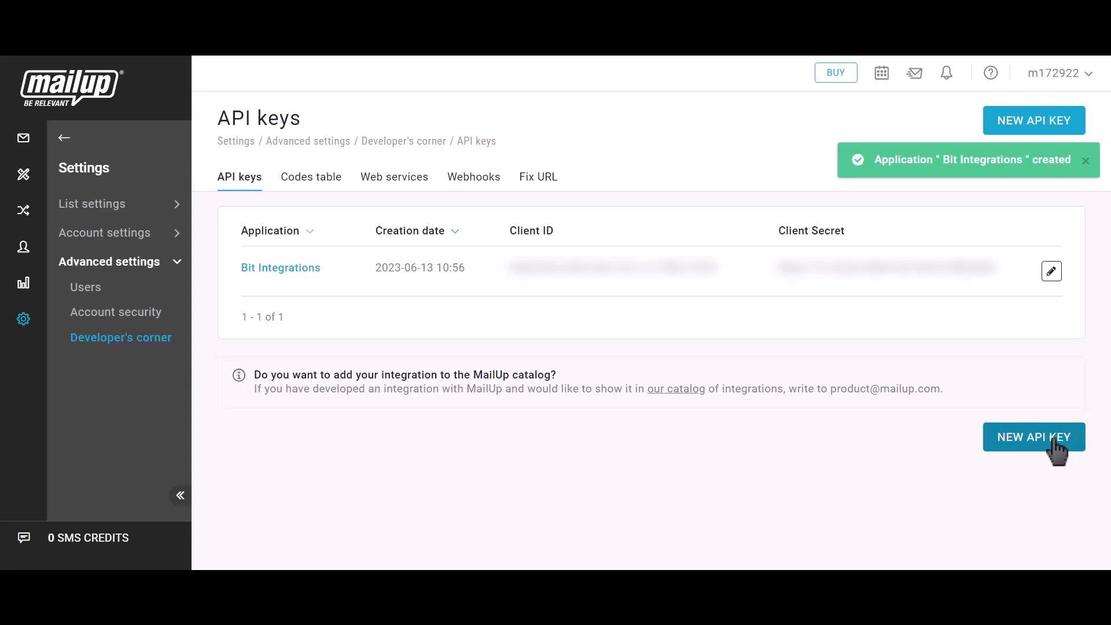
Step: Copy the application's Client ID from MailUp and paste it into the Client id field of the Mailup integration settings
drag(508, 232, 557, 234)
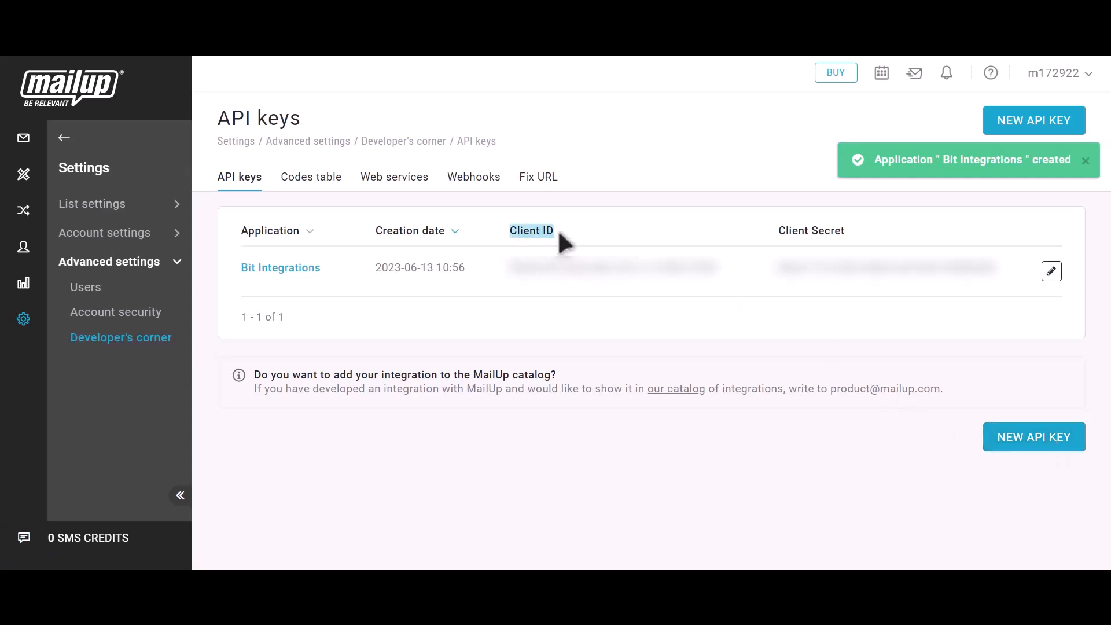
click(738, 278)
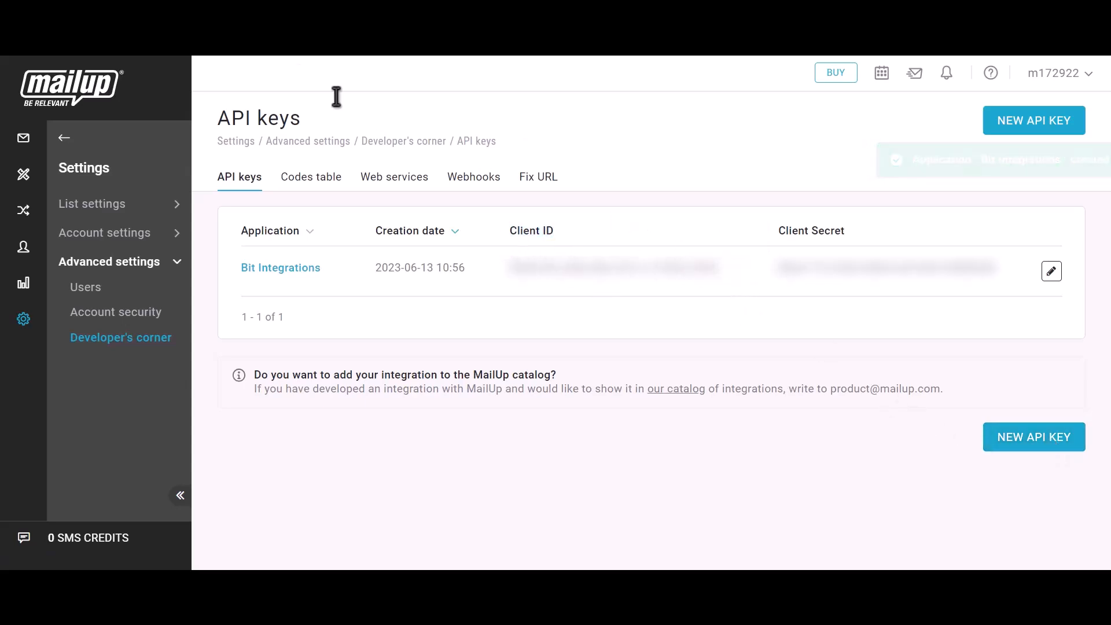
key(ctrl+Tab)
click(272, 321)
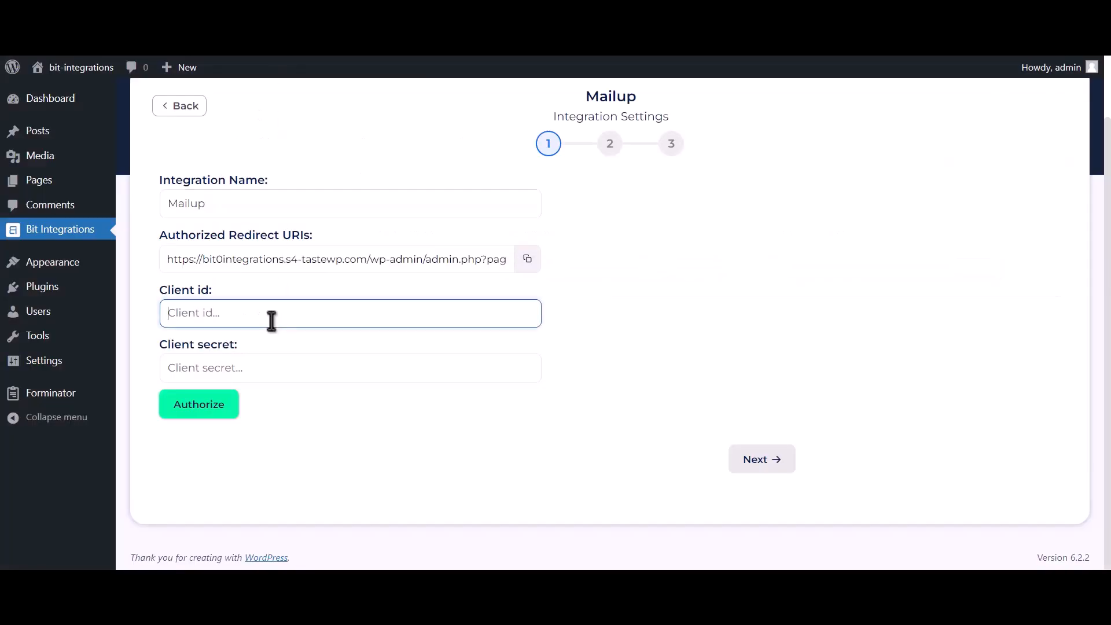
Step: Copy the application's Client Secret from MailUp and paste it into the Client secret field of the Mailup integration settings
key(ctrl+Tab)
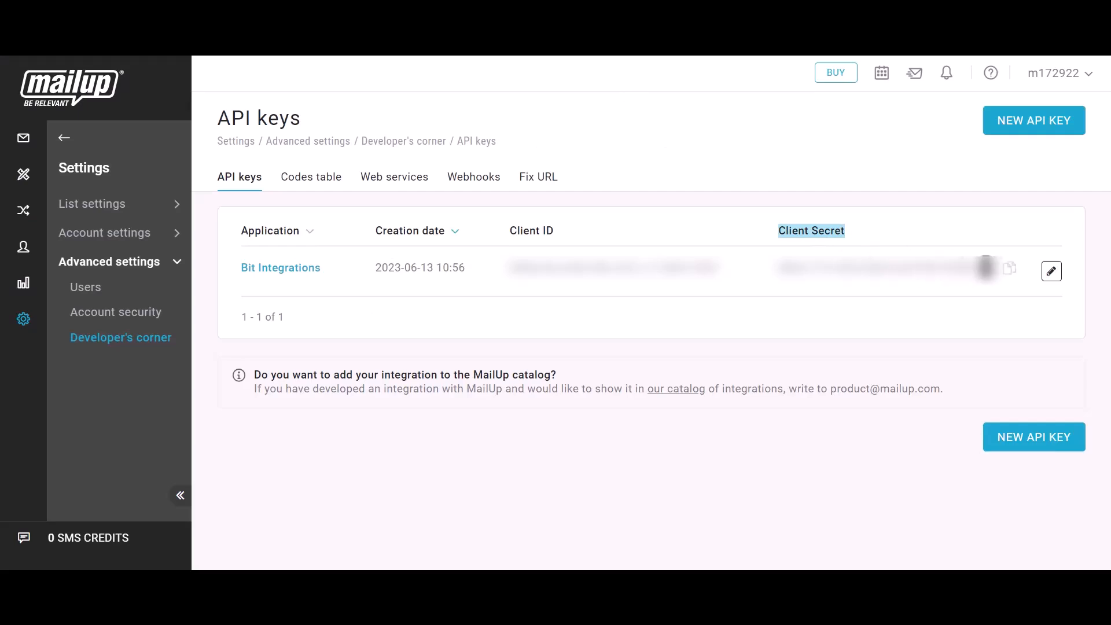
click(1010, 271)
key(ctrl+Tab)
click(260, 376)
key(ctrl+v)
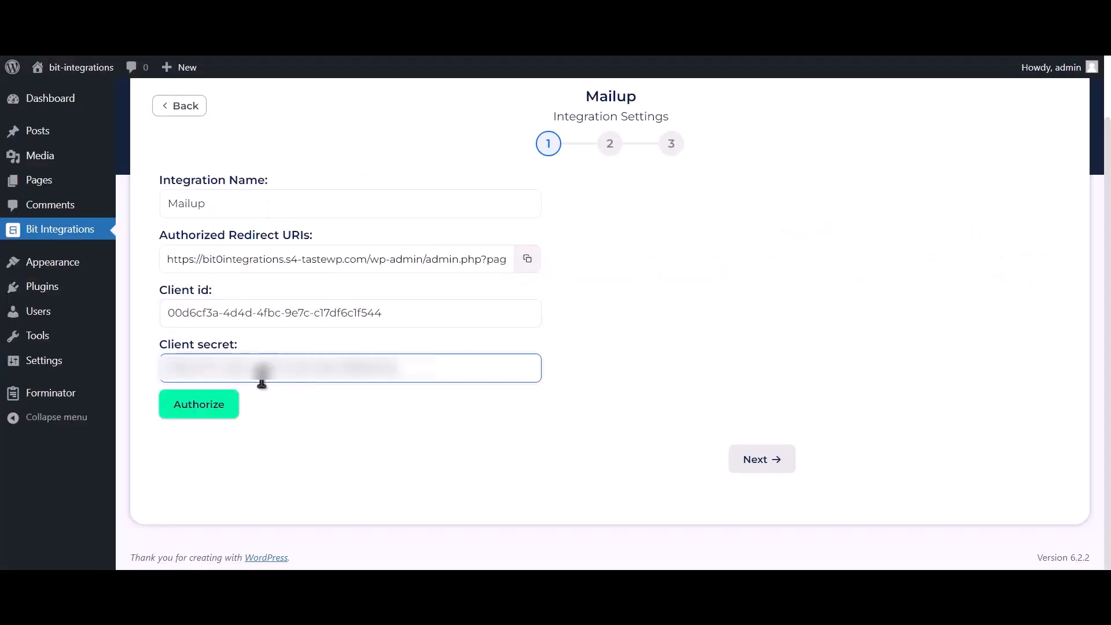
Step: Authorize the Mailup connection by logging on to the authorization server with the saved username and password
click(197, 412)
click(210, 259)
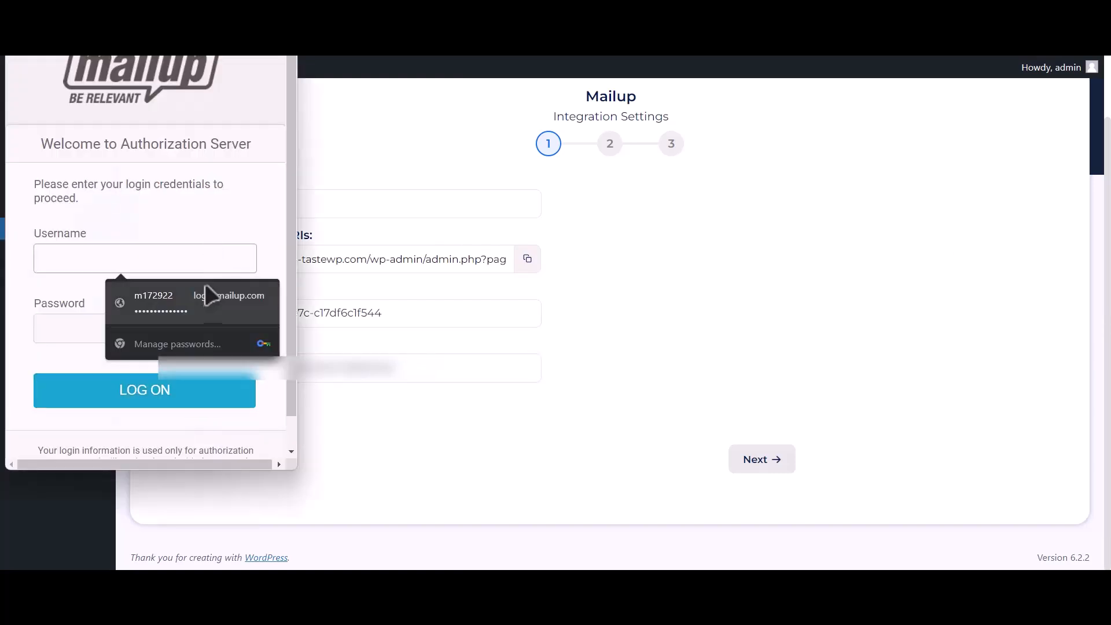
click(211, 292)
click(169, 411)
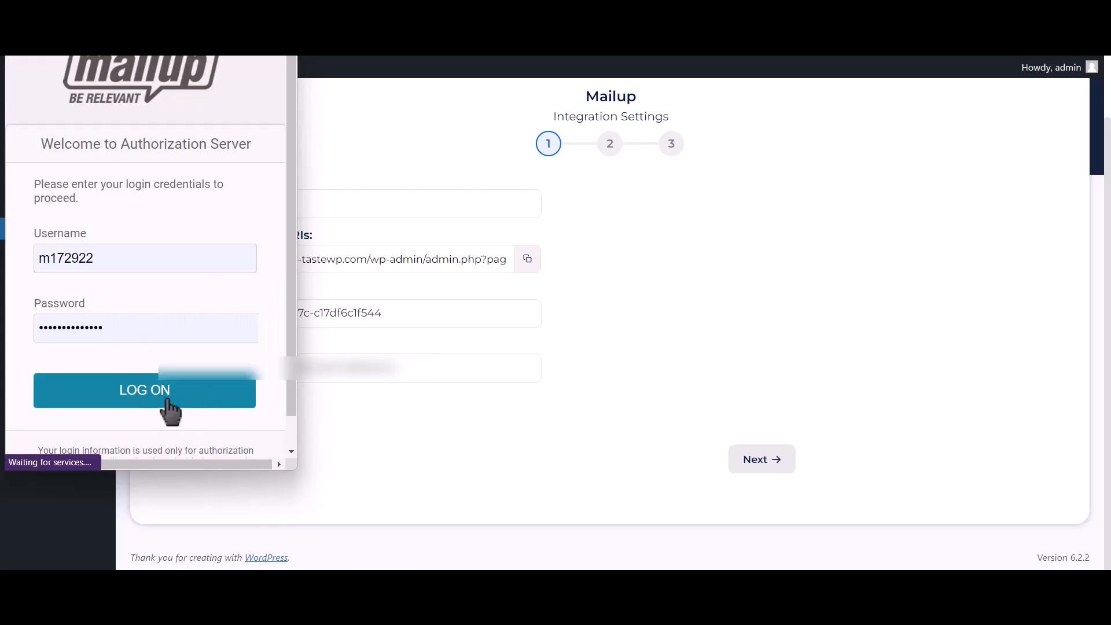
click(242, 269)
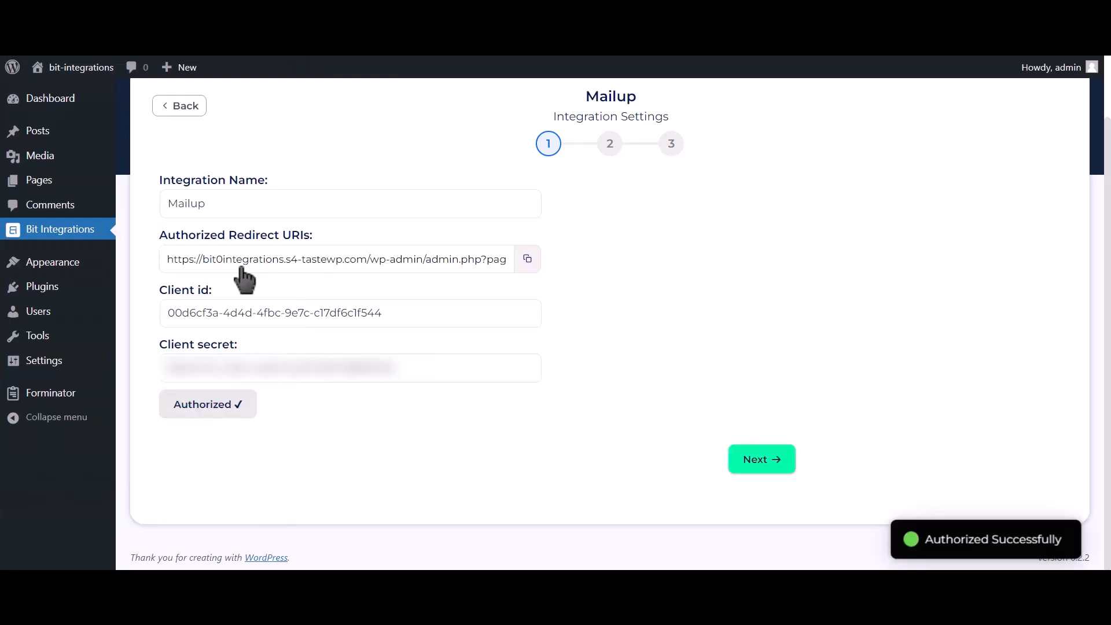
Step: Continue to the second stage of the Mailup integration settings and select the News list and the TEST group
drag(925, 540, 1072, 543)
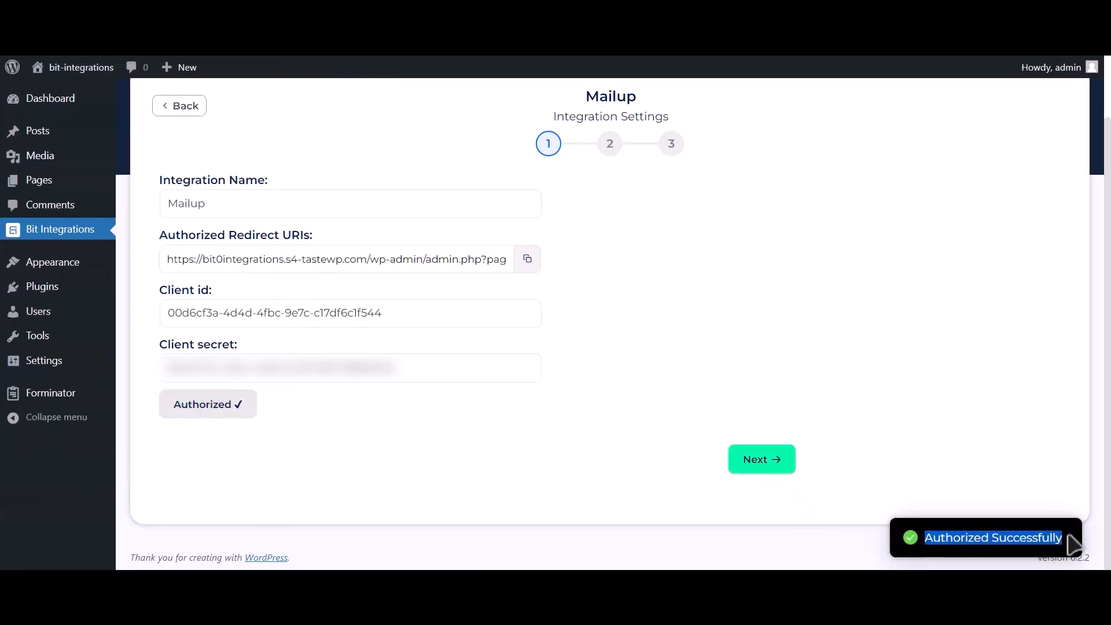
click(781, 470)
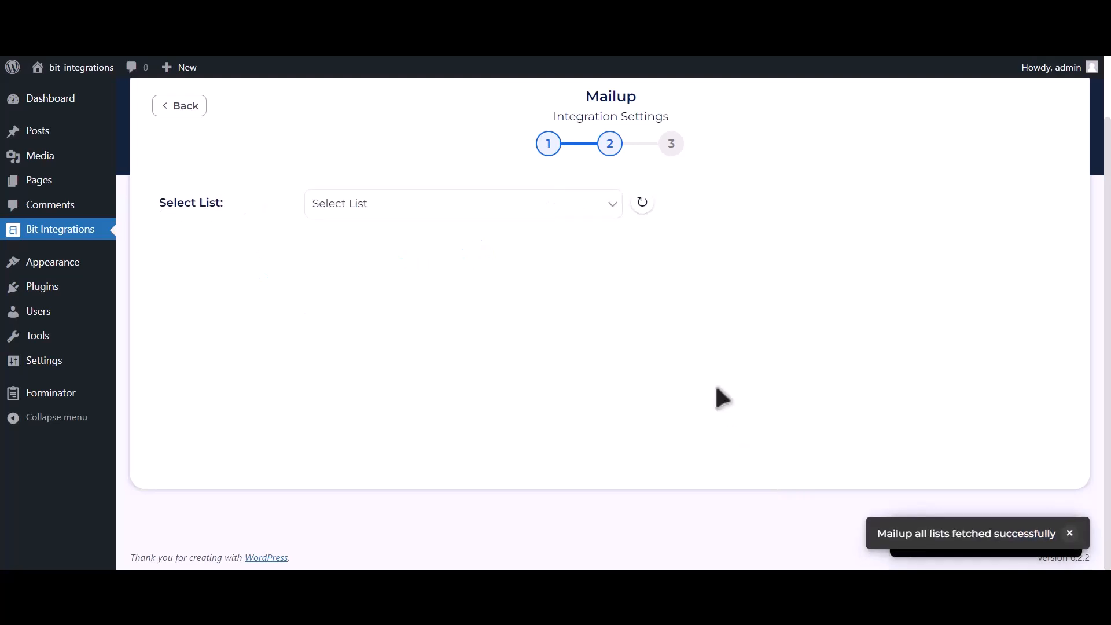
click(456, 211)
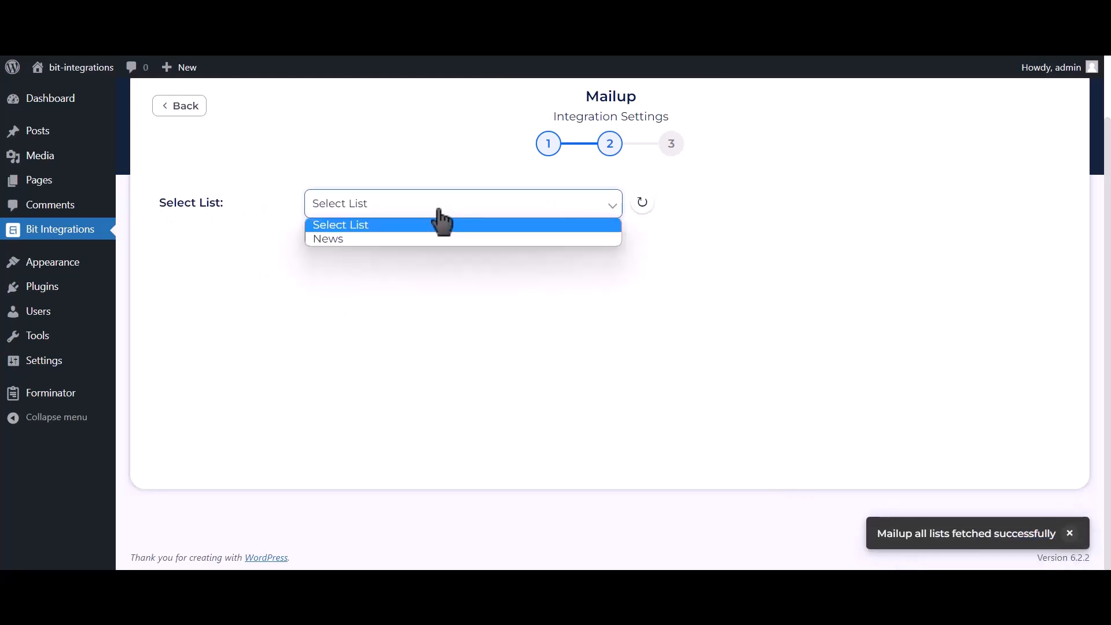
click(412, 240)
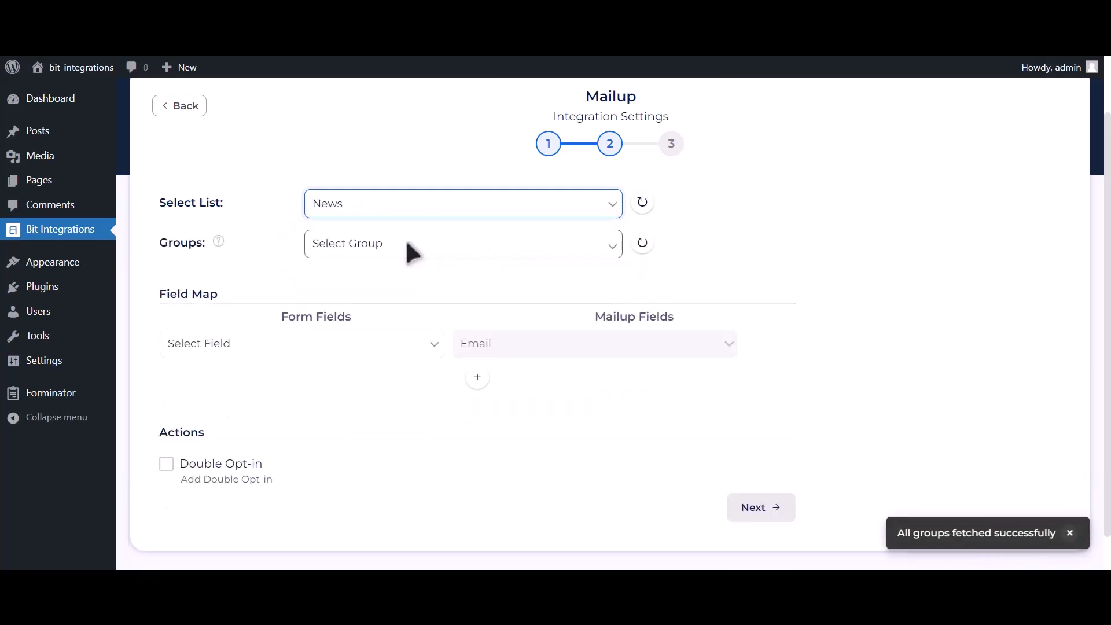
click(459, 248)
click(392, 280)
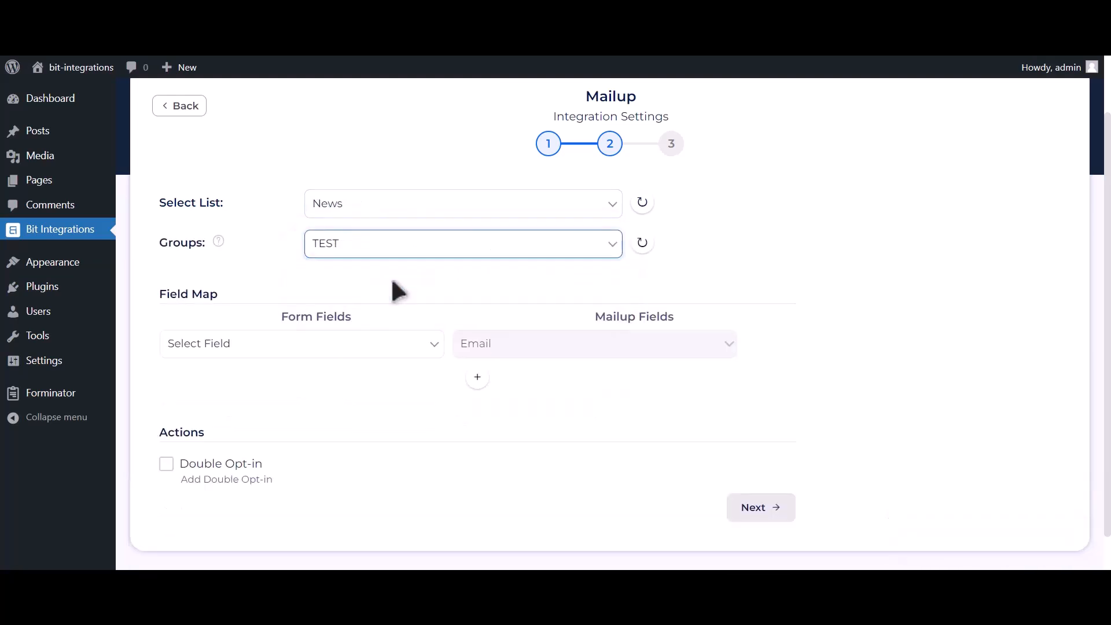
Step: Map the Email Address-1 form field to Email and, in an added row, Name-1 to Last Name in the field map
click(317, 345)
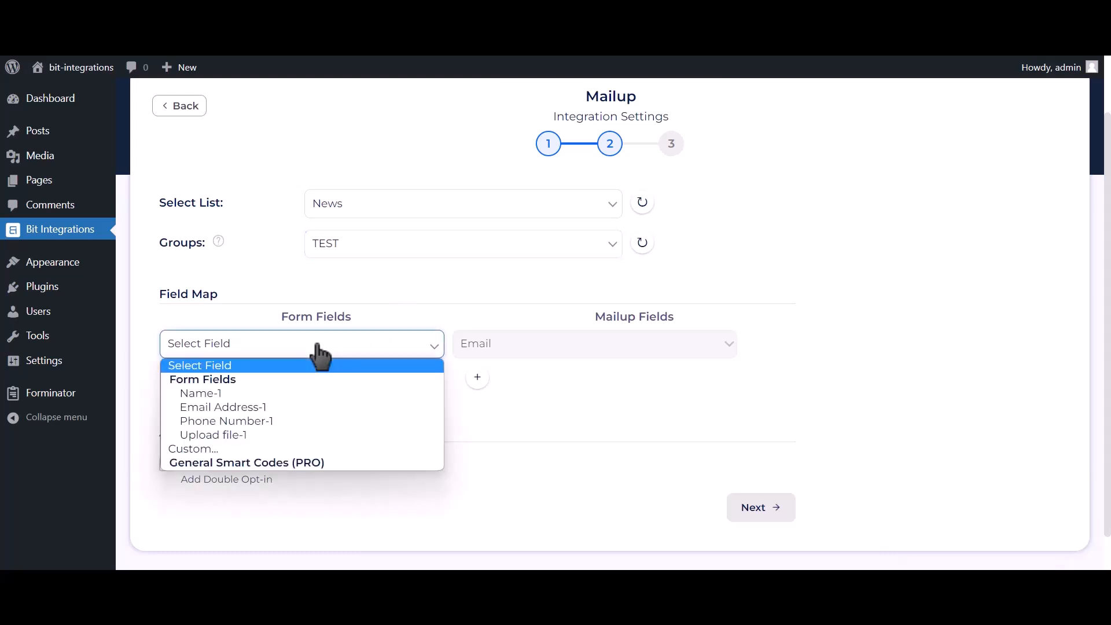
click(253, 407)
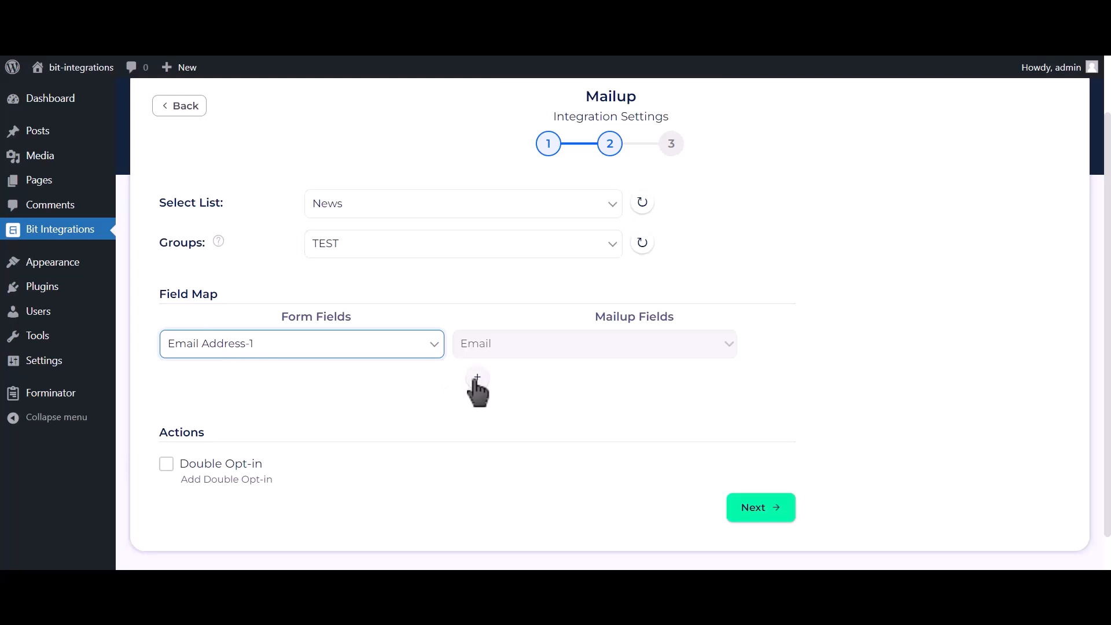
scroll(474, 387, down, 1)
click(477, 345)
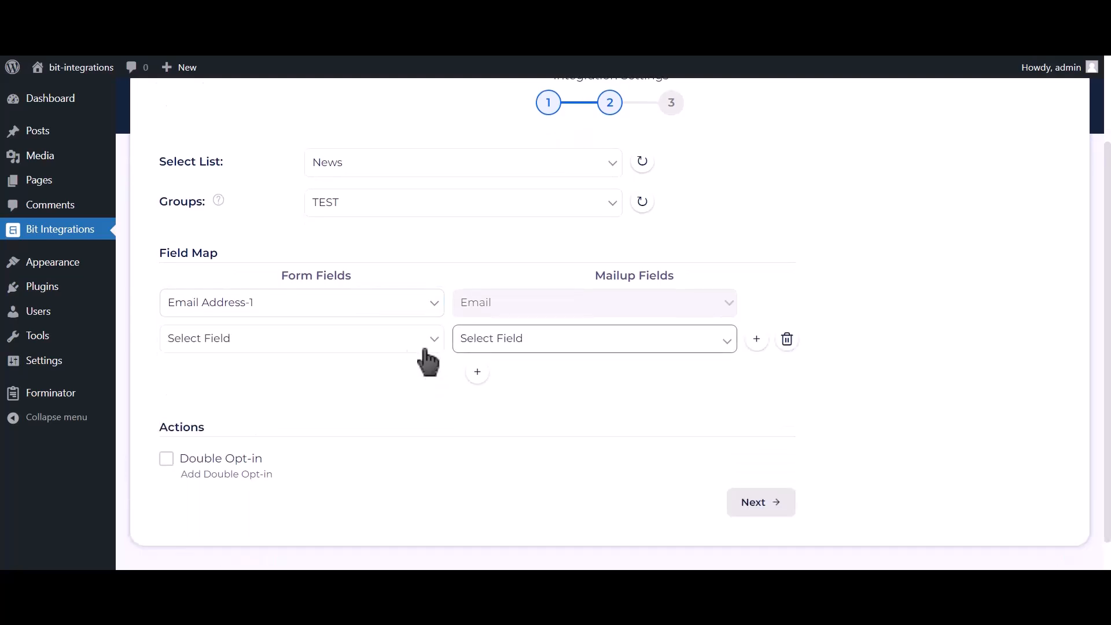
click(382, 342)
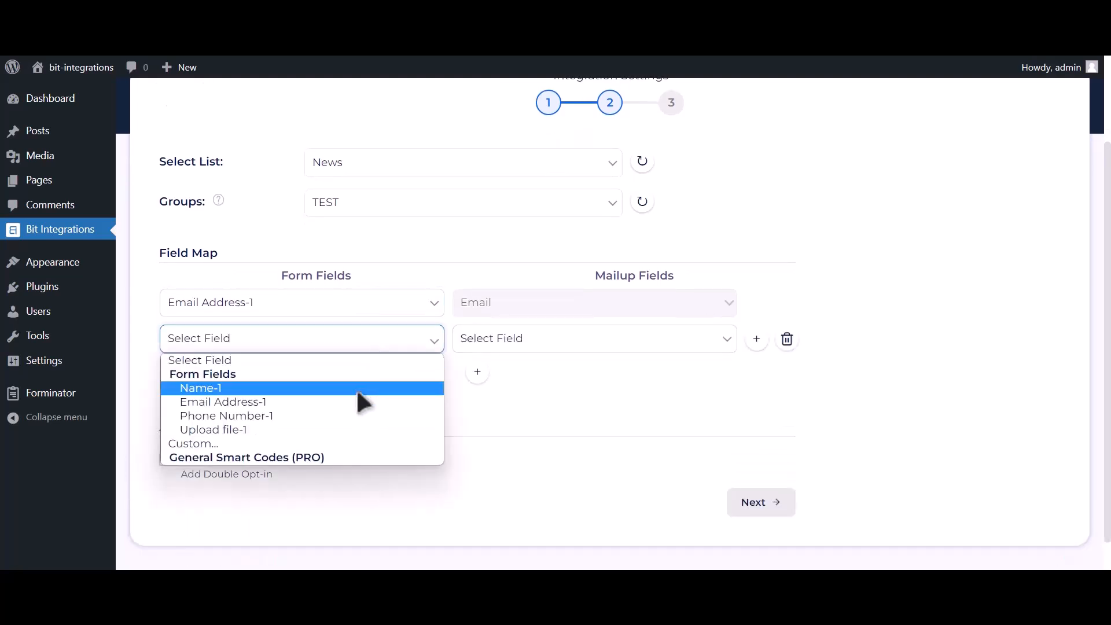
click(356, 387)
click(523, 347)
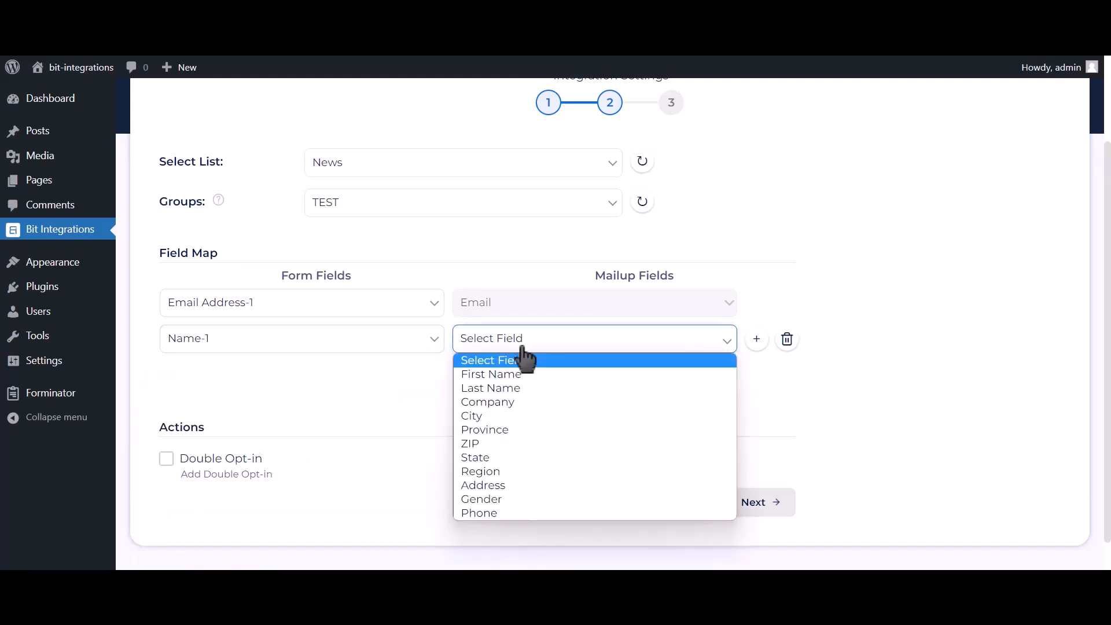
click(512, 388)
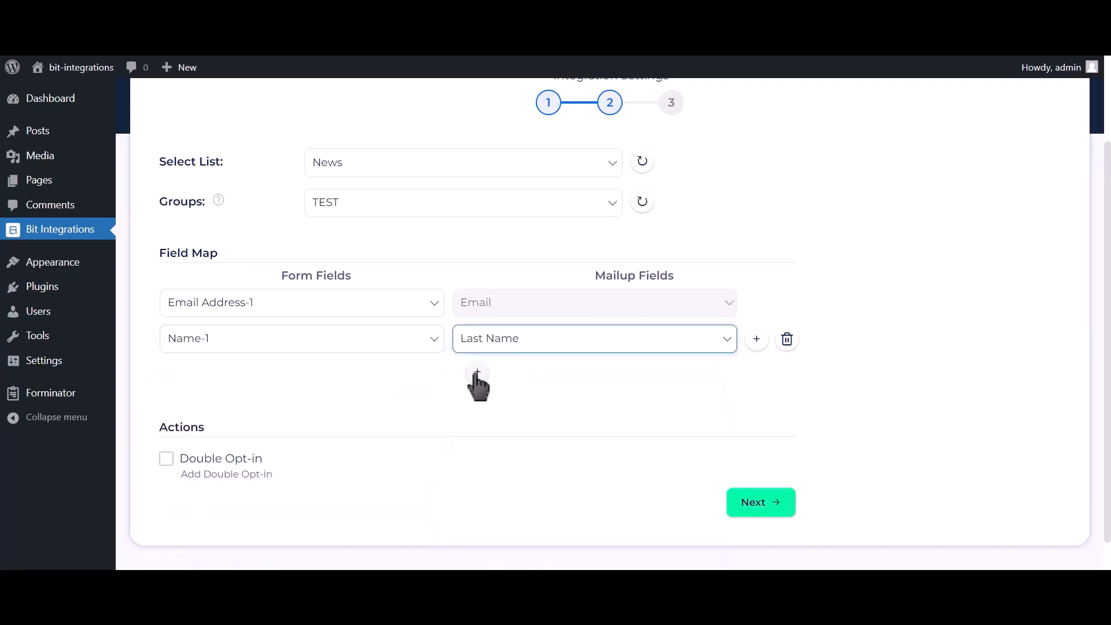
Step: Add a field map row linking Phone Number-1 to Phone, and finish and save the Mailup integration
click(477, 373)
click(347, 383)
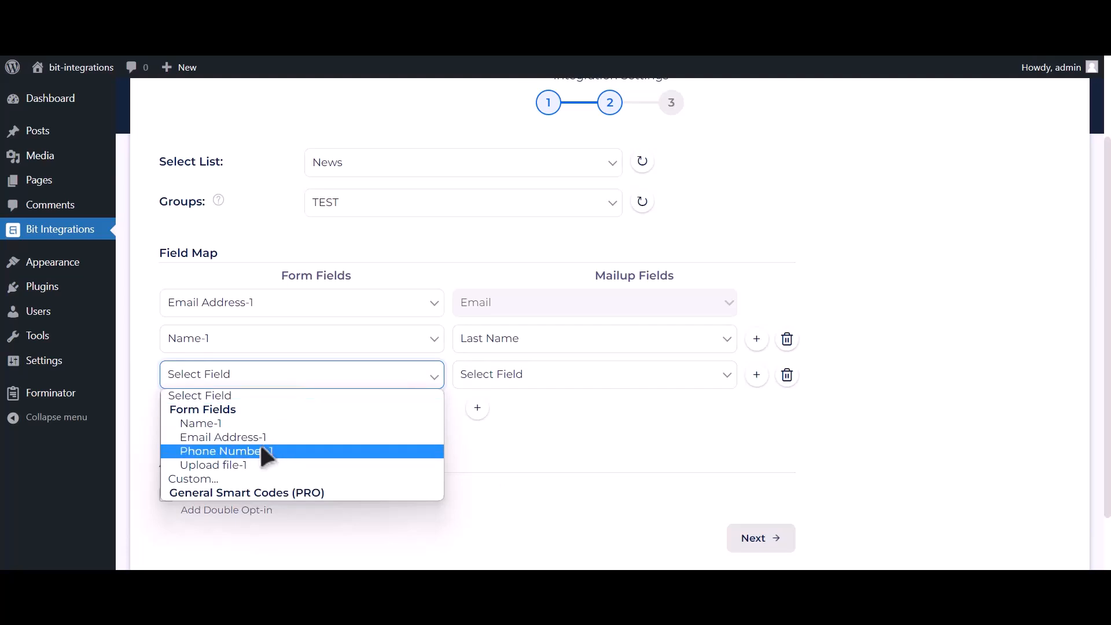
click(261, 451)
click(495, 379)
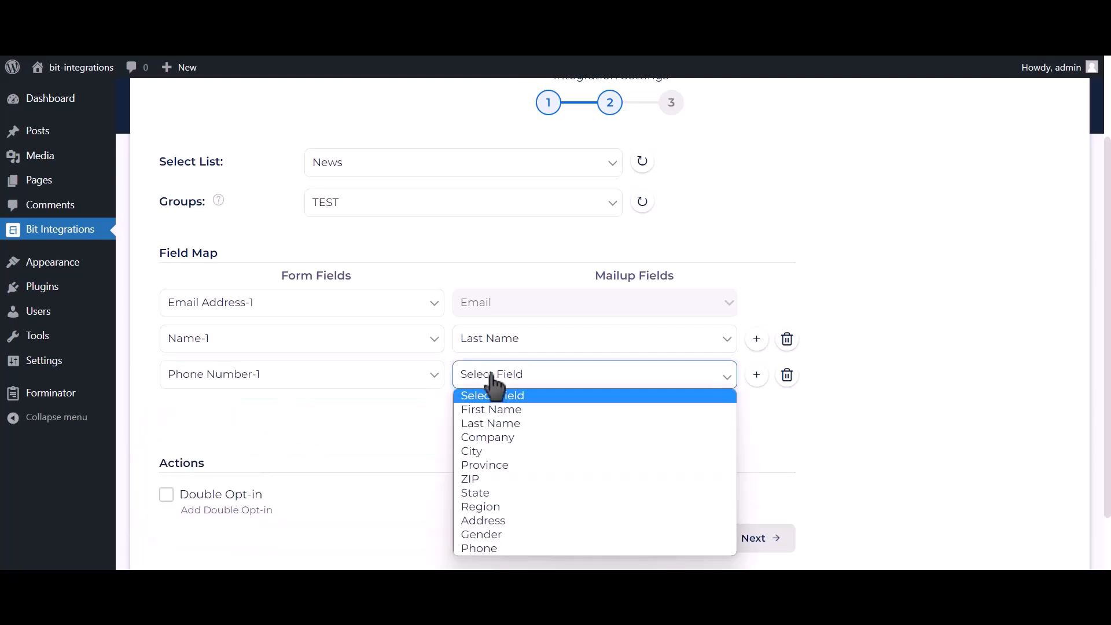
click(488, 550)
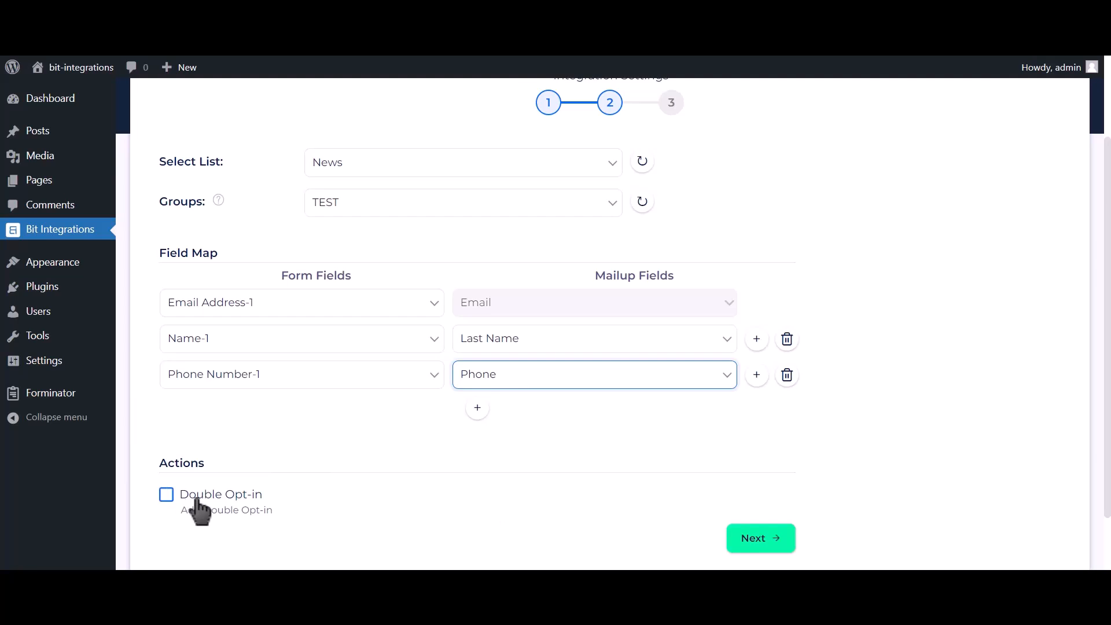
click(769, 542)
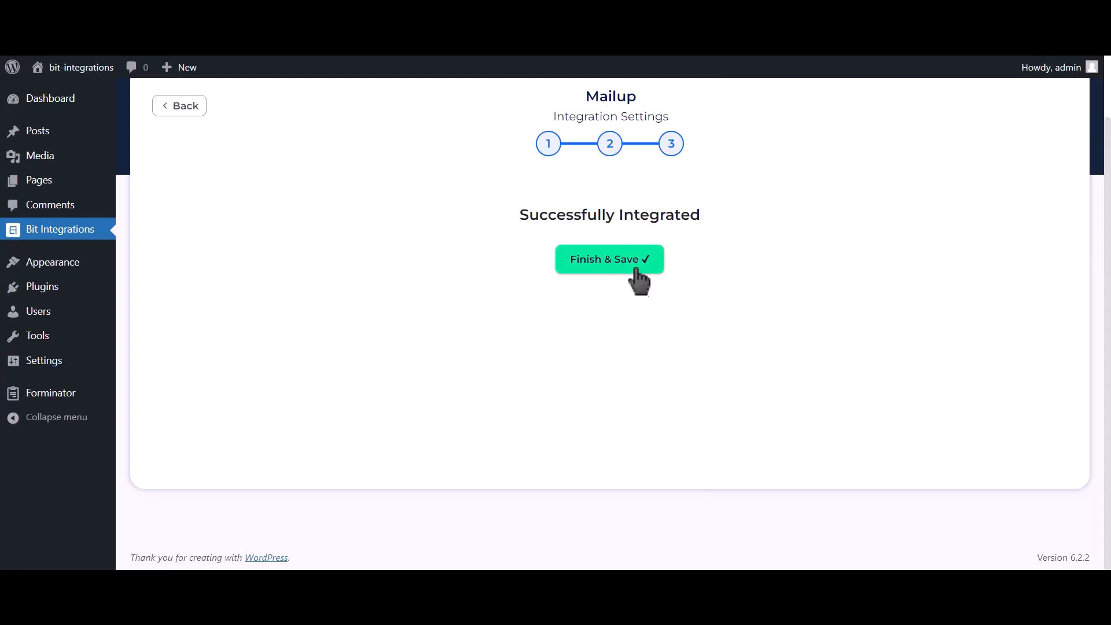
click(630, 272)
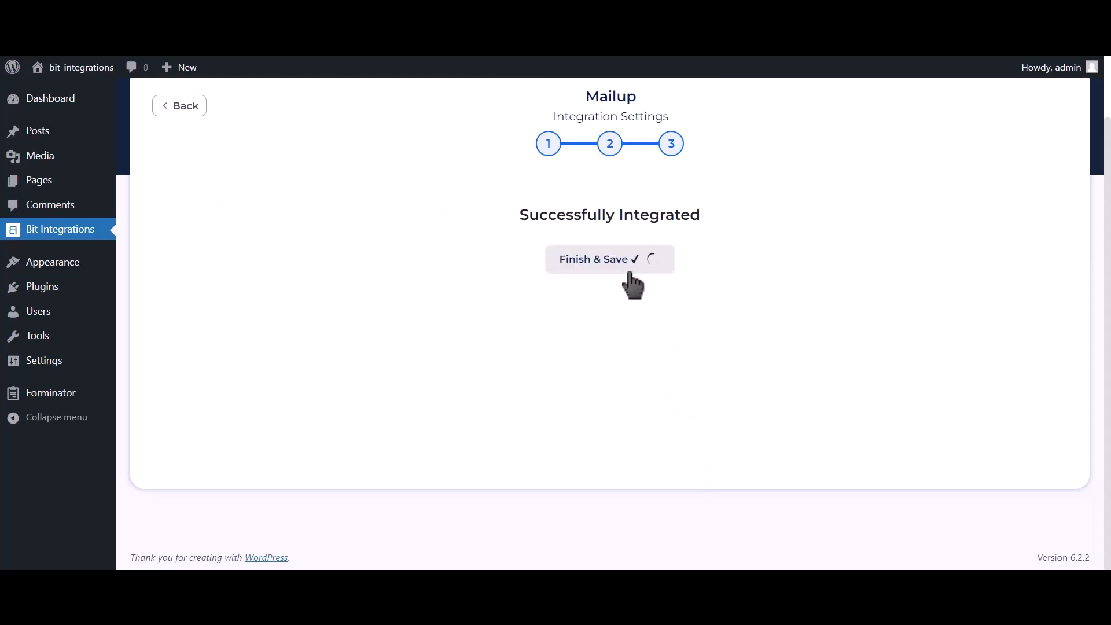
Step: On the Site Origin FORM page, enter Bit Integrations as the name and fill in the support e-mail address
text(B)
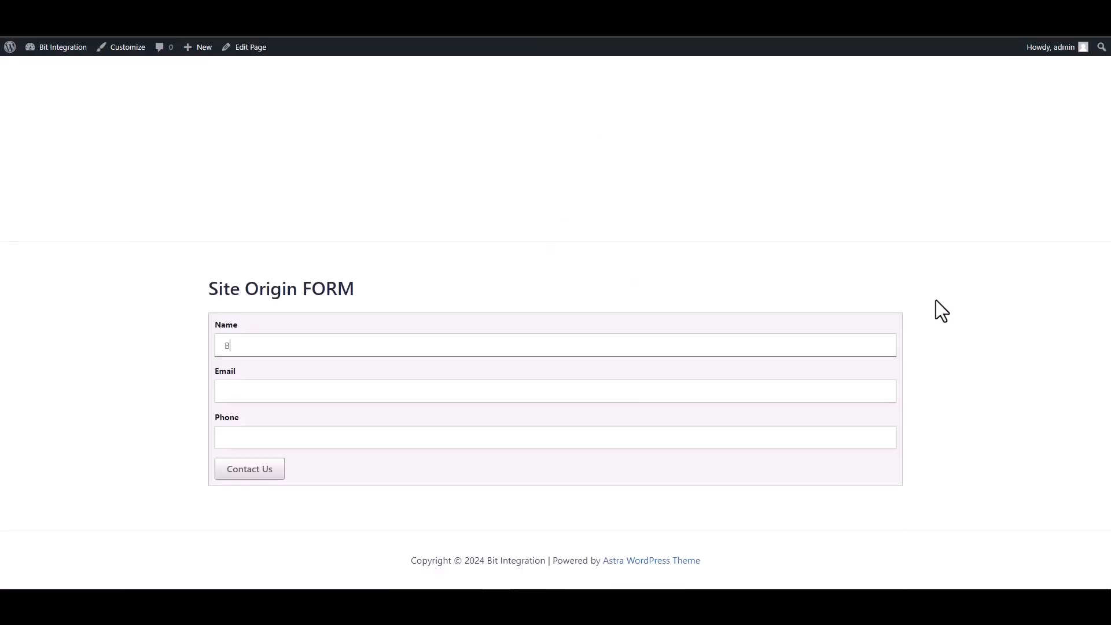
text(it Integrations)
click(849, 383)
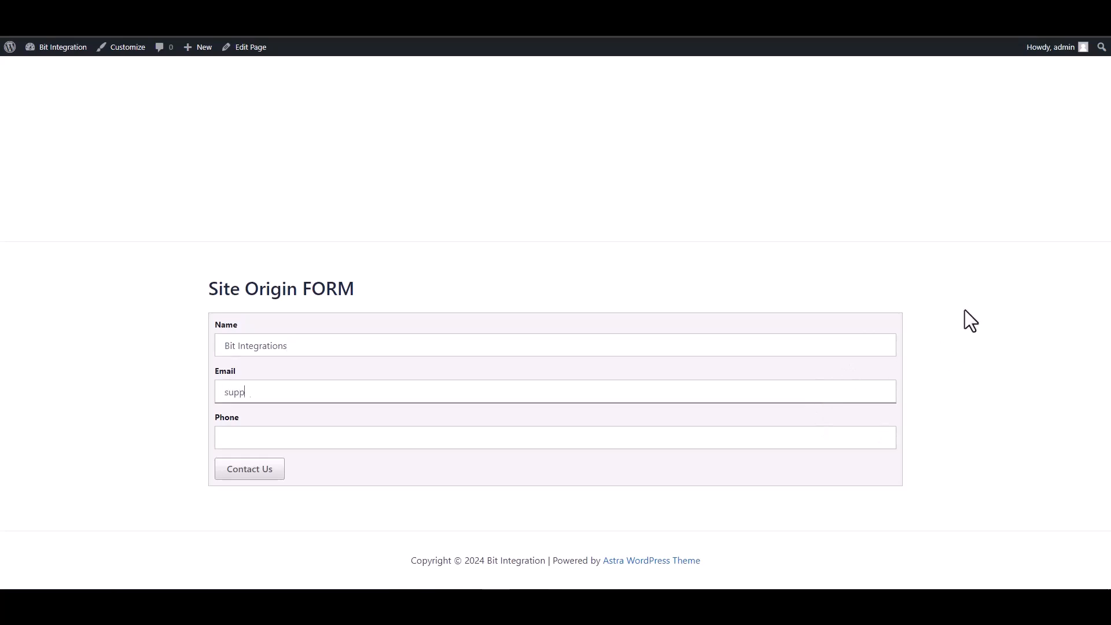
Step: Enter a test phone number in the Site Origin form, submit the form, and check the response message
key(Tab)
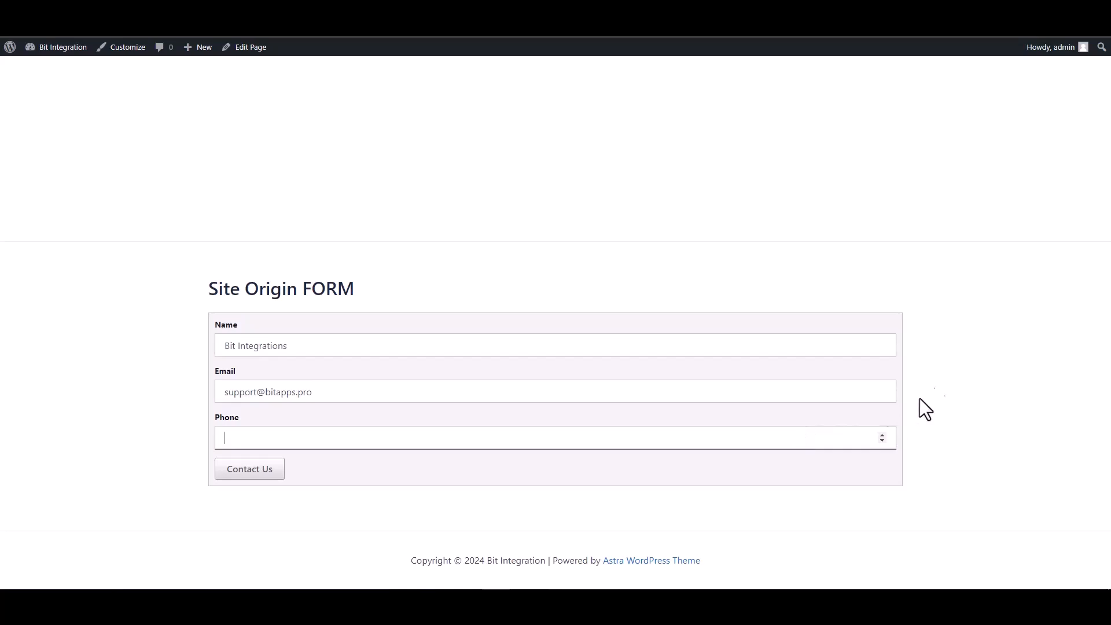
text(444555666)
click(262, 476)
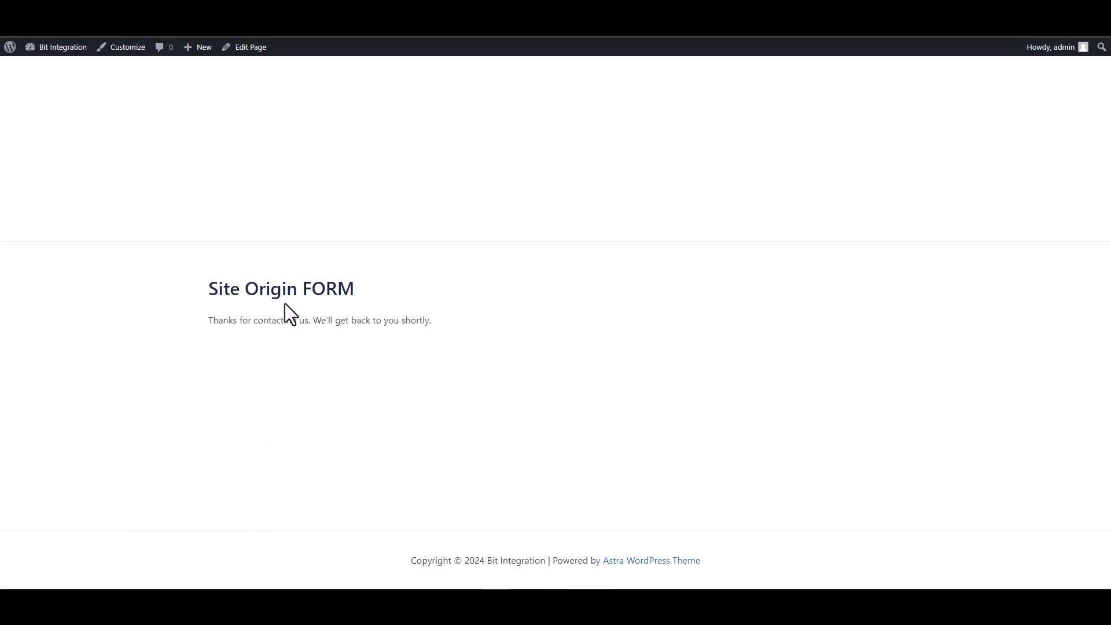
drag(223, 315, 399, 320)
click(380, 382)
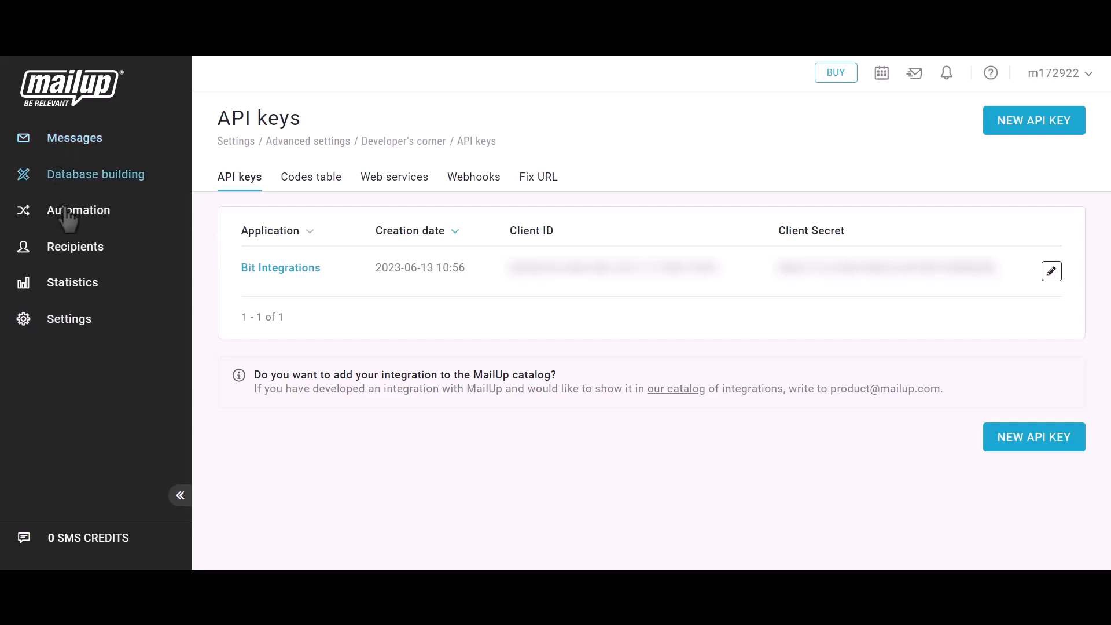
Step: Switch to MailUp and check the subscribed e-mail recipients for the submitted e-mail address and last name
click(69, 247)
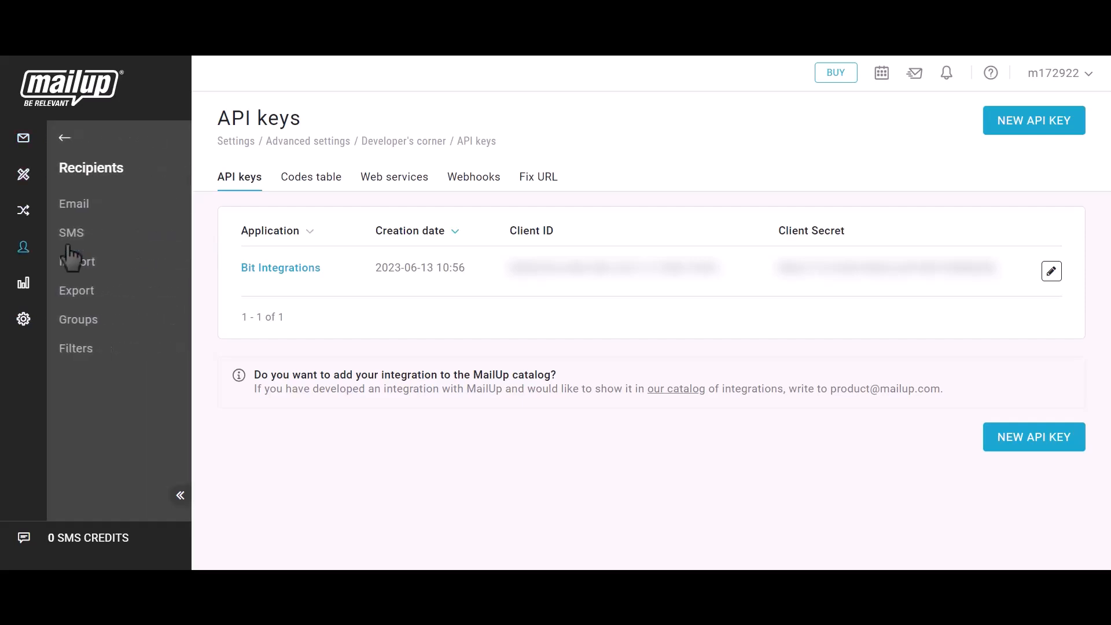
click(80, 209)
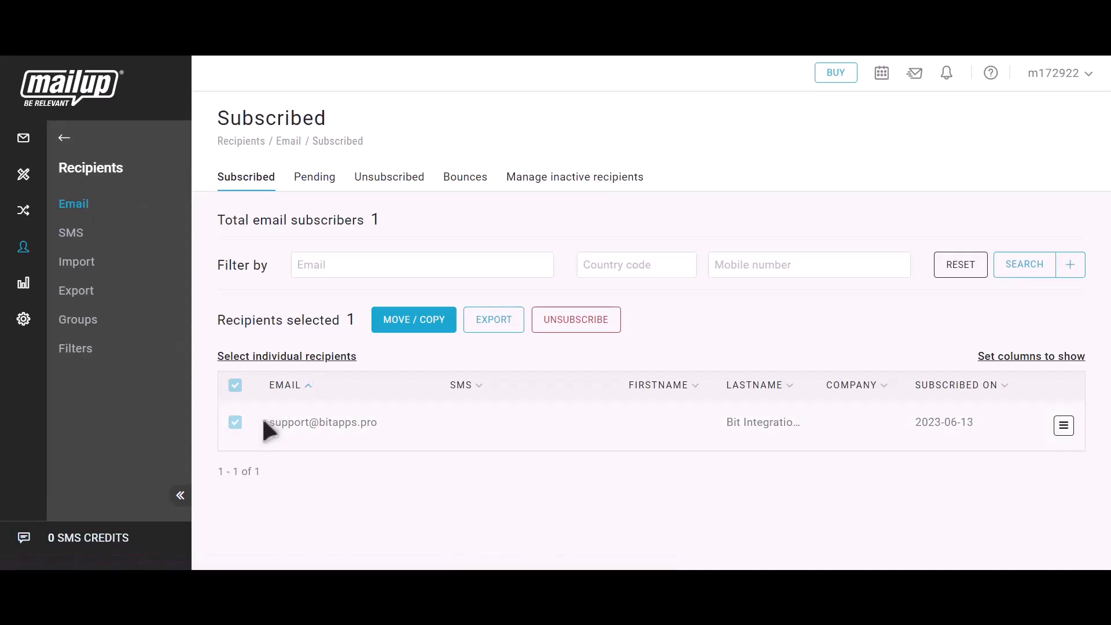
drag(264, 422, 386, 423)
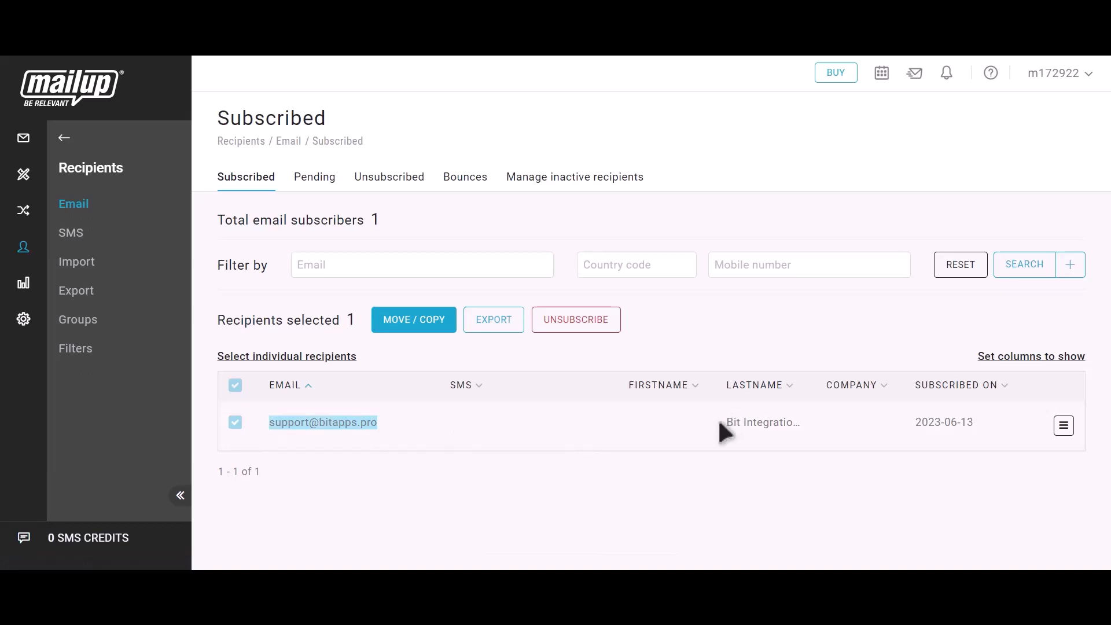
drag(725, 423, 809, 425)
click(819, 427)
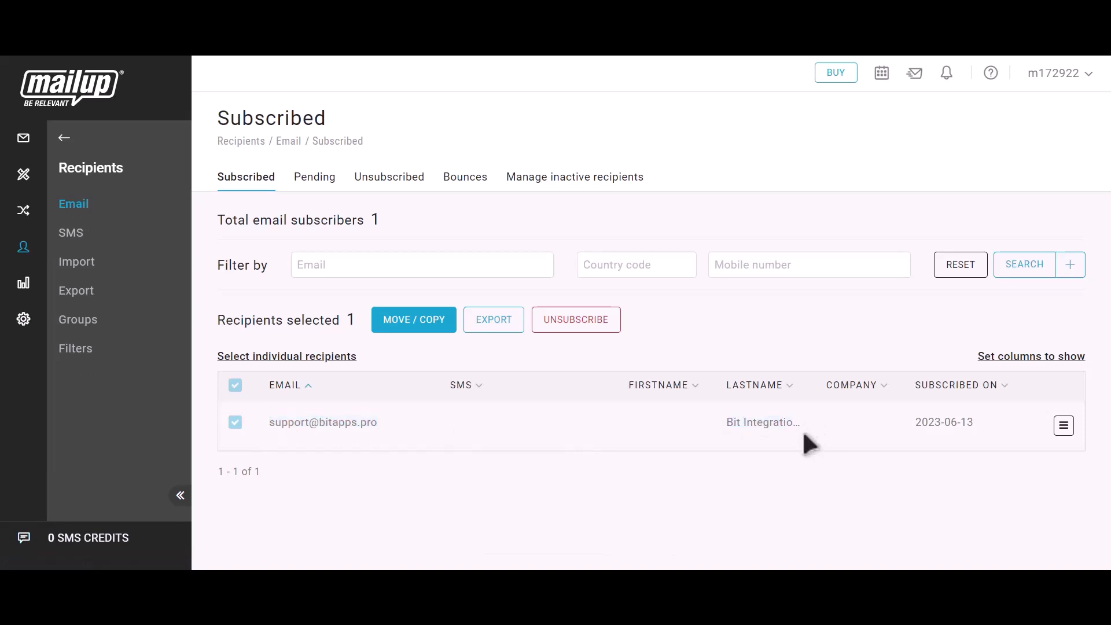